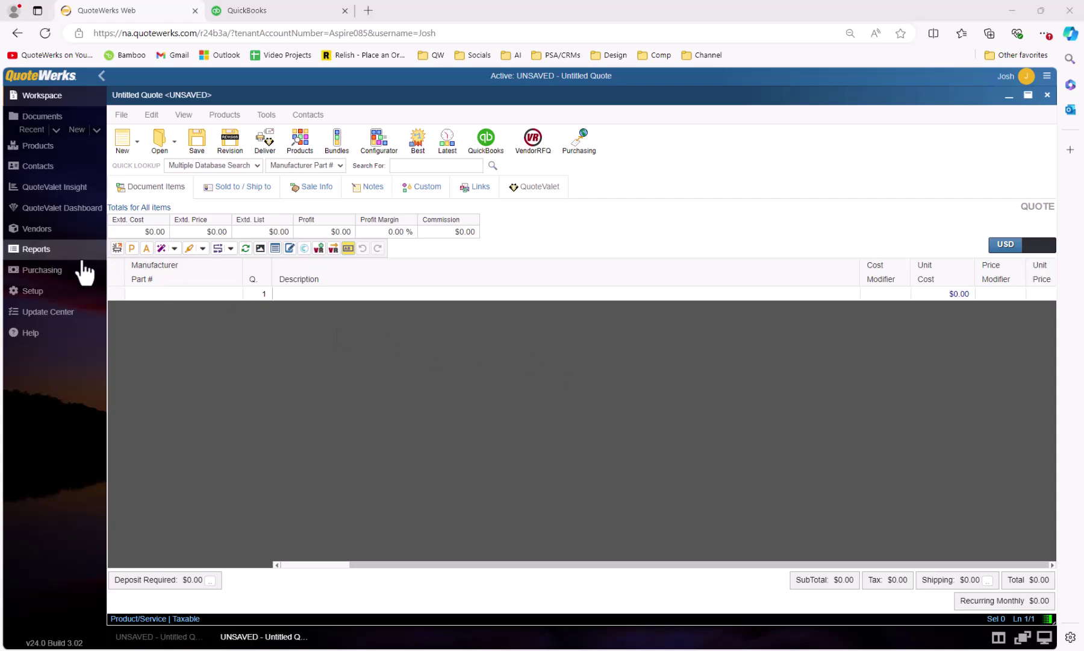
Step: Expand Setup in the left sidebar to list its configuration sections
left_click(43, 293)
Step: Under Options > Accounting, keep QuickBooks for purchase order integration and open its Setup Link
left_click(31, 338)
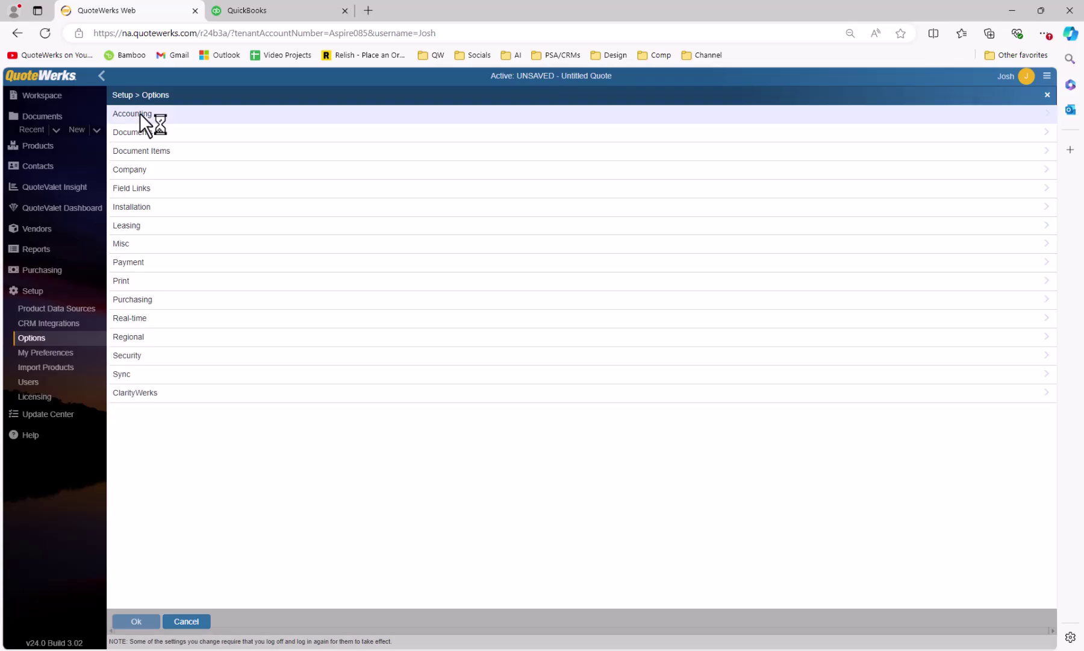
left_click(141, 115)
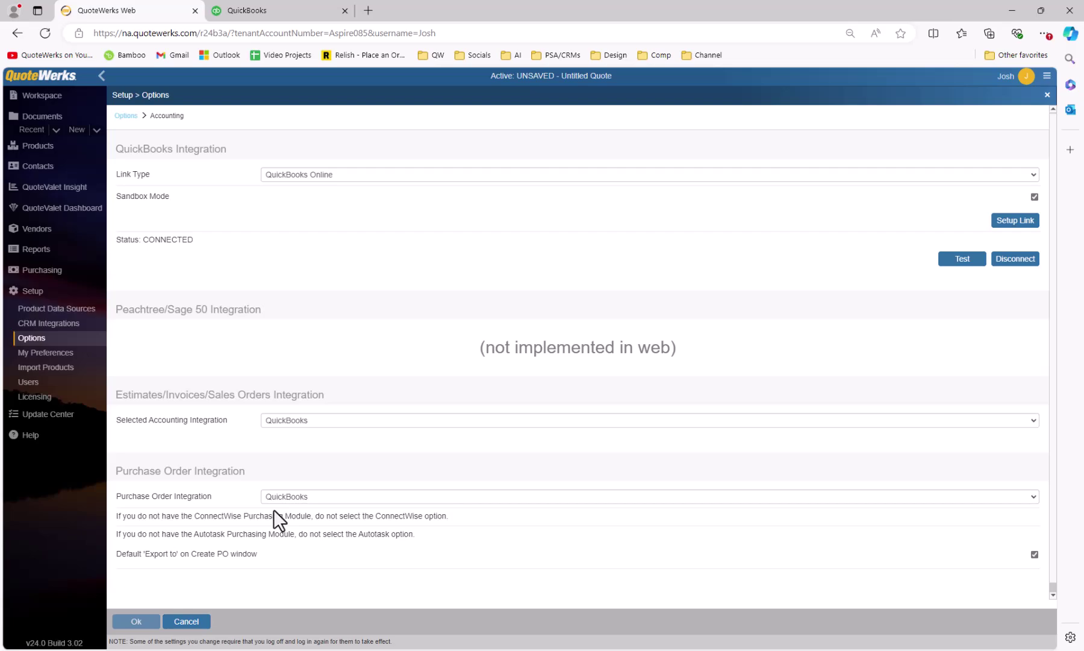
left_click(358, 495)
left_click(359, 496)
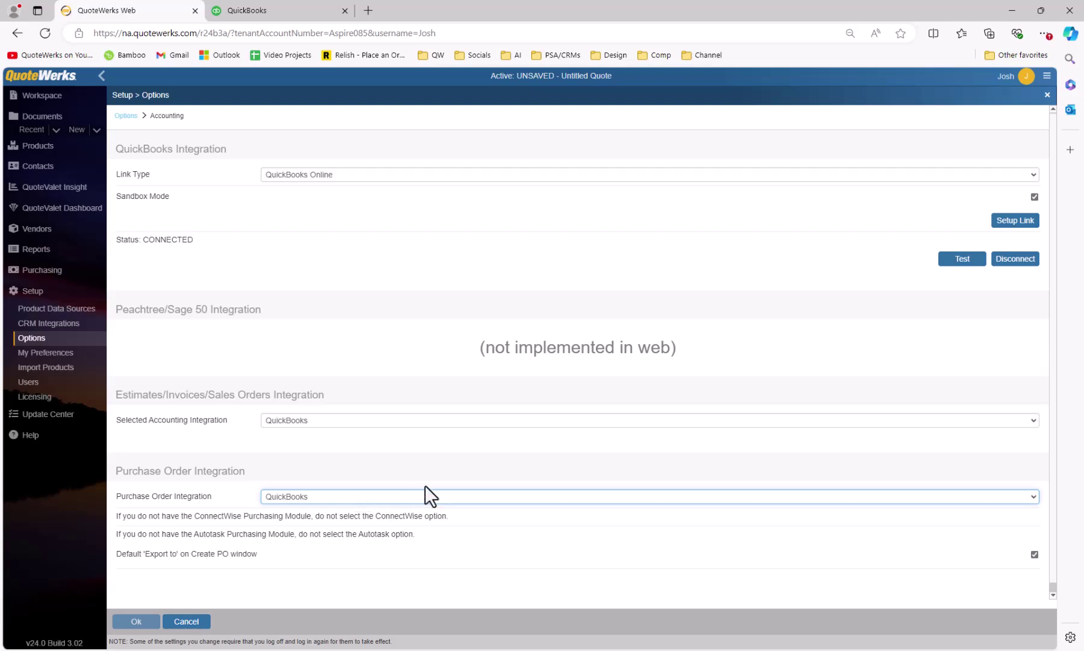
left_click(1009, 223)
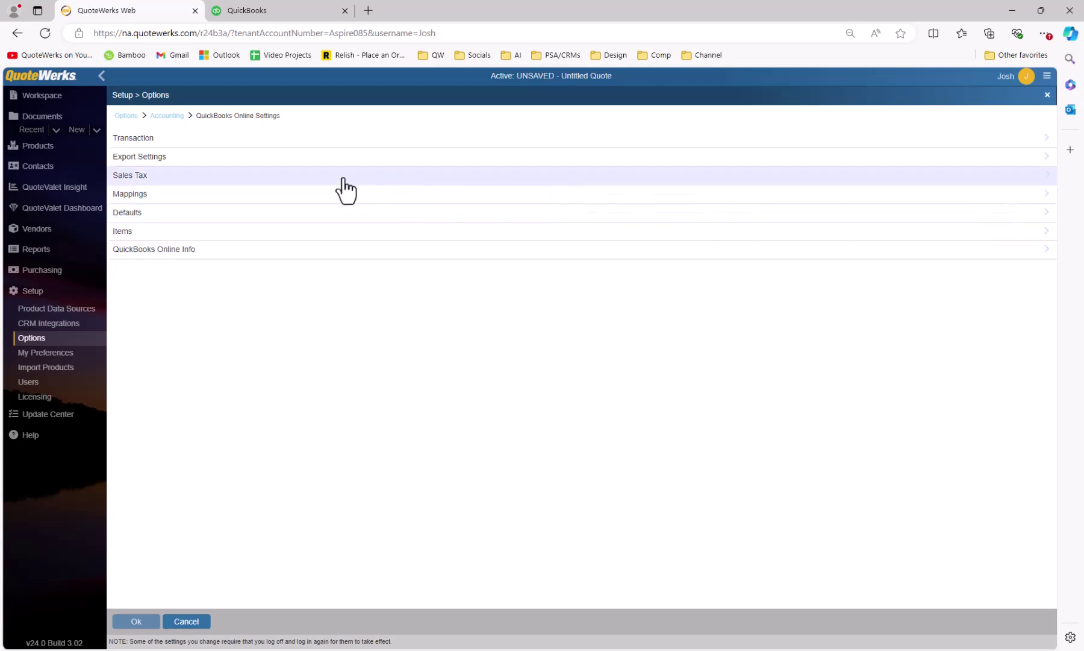
Step: Set Transaction Type to Invoice, keeping default job name, QuickBooks auto-numbering and Document Date
left_click(137, 139)
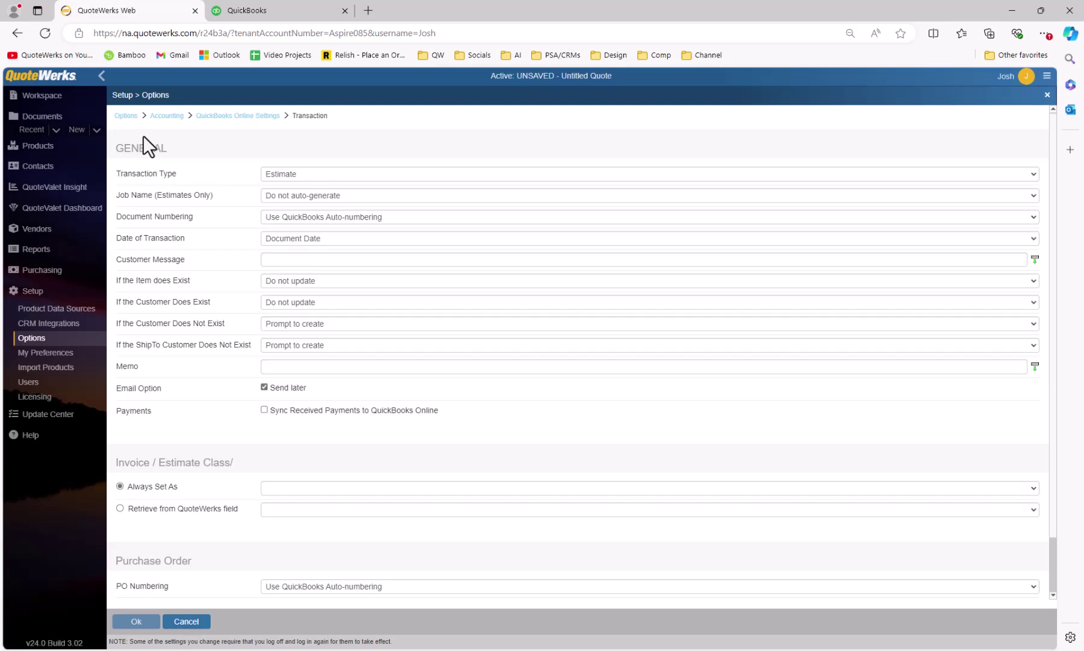
left_click(1033, 176)
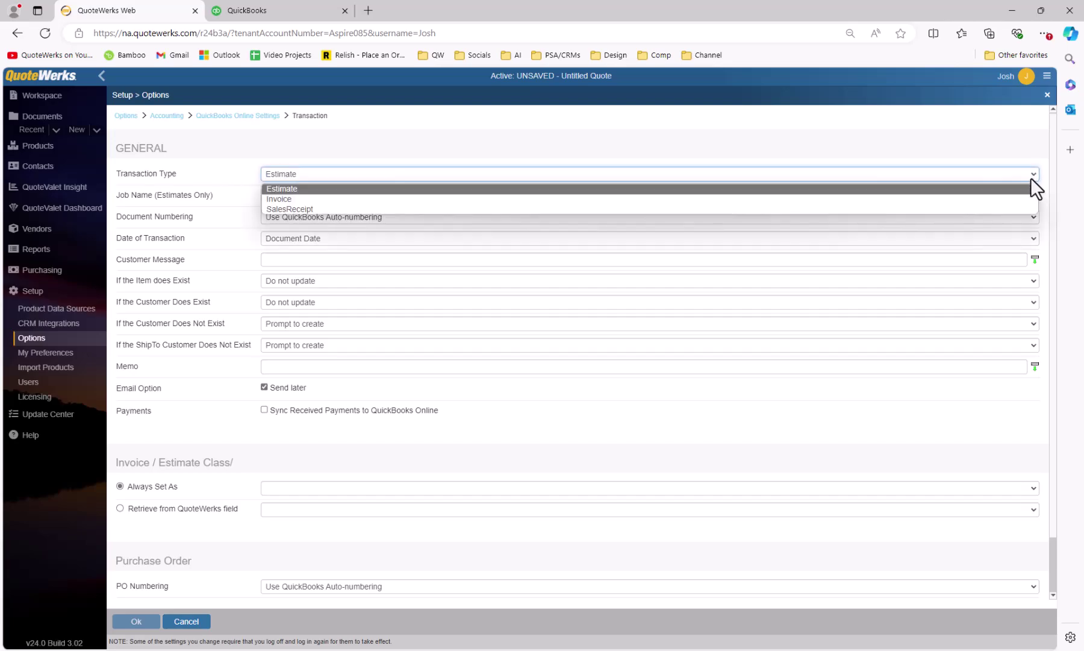
left_click(1022, 195)
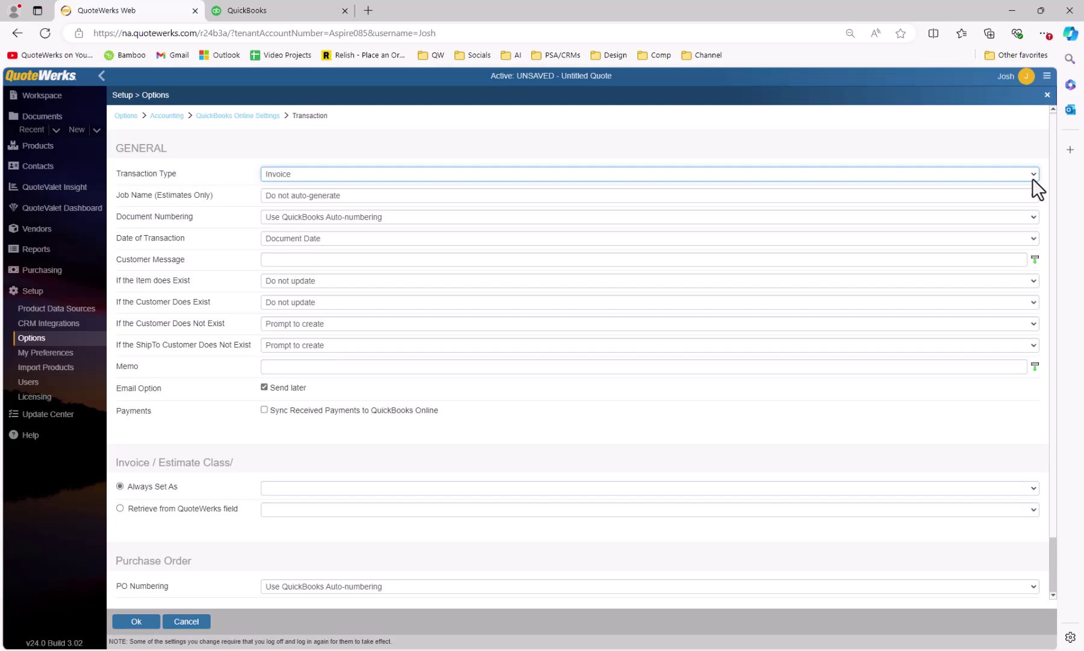
left_click(1032, 193)
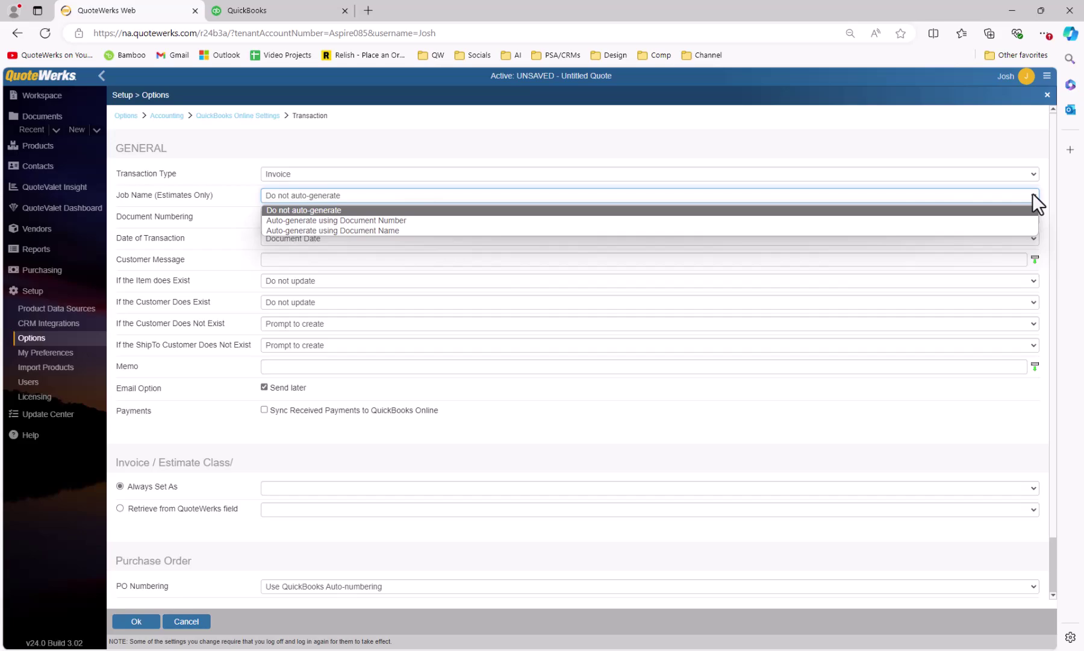
left_click(1032, 193)
left_click(1034, 215)
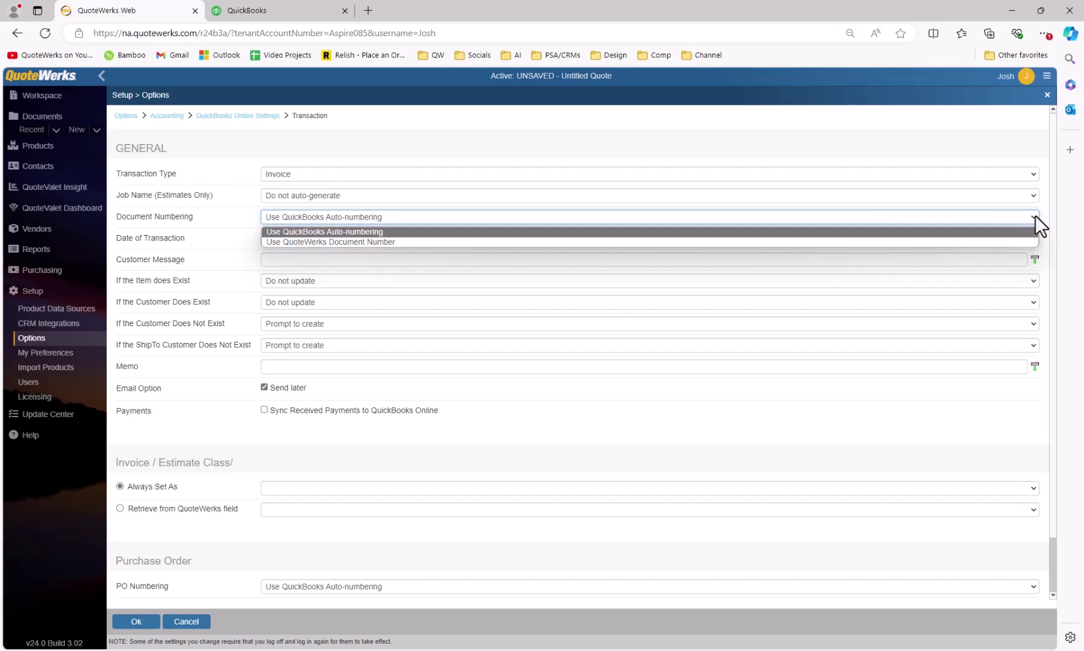
left_click(1035, 215)
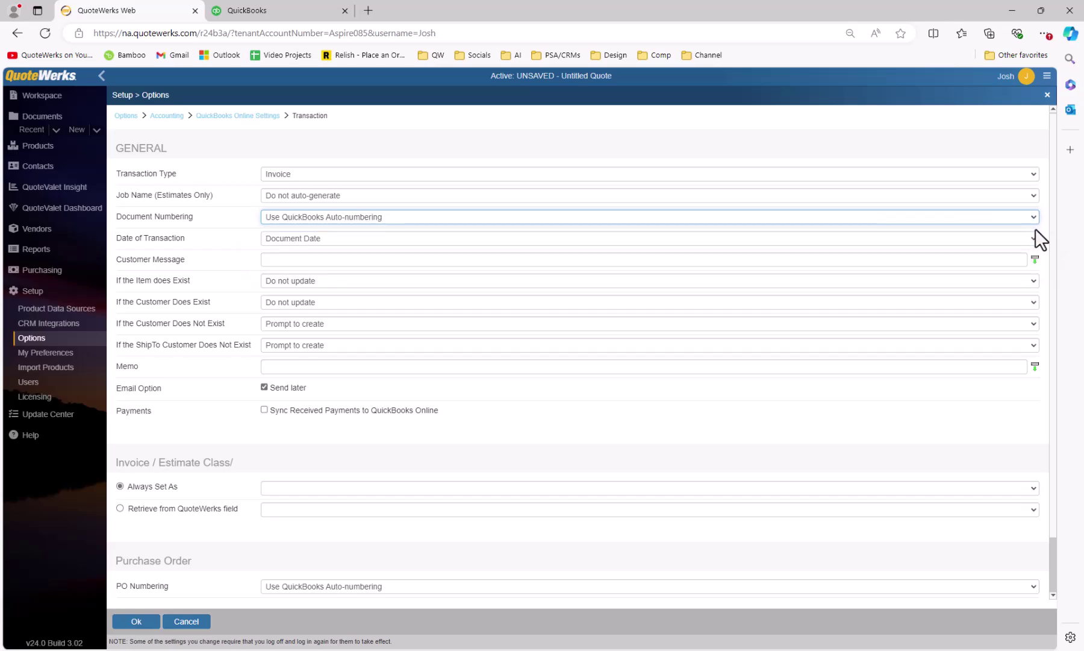
left_click(1033, 238)
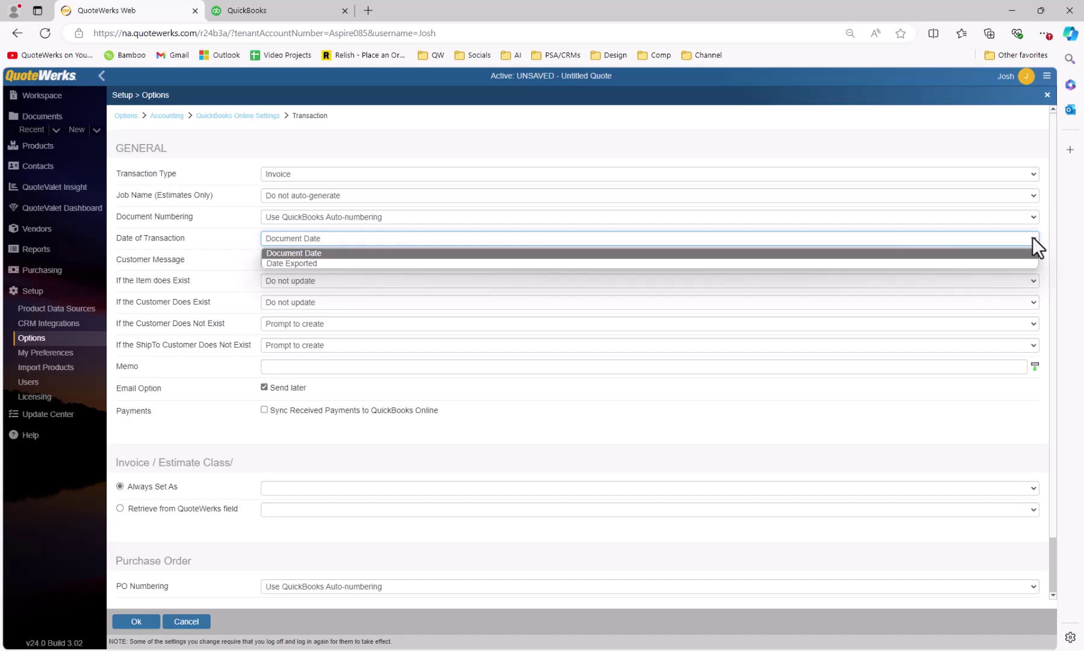
left_click(1032, 238)
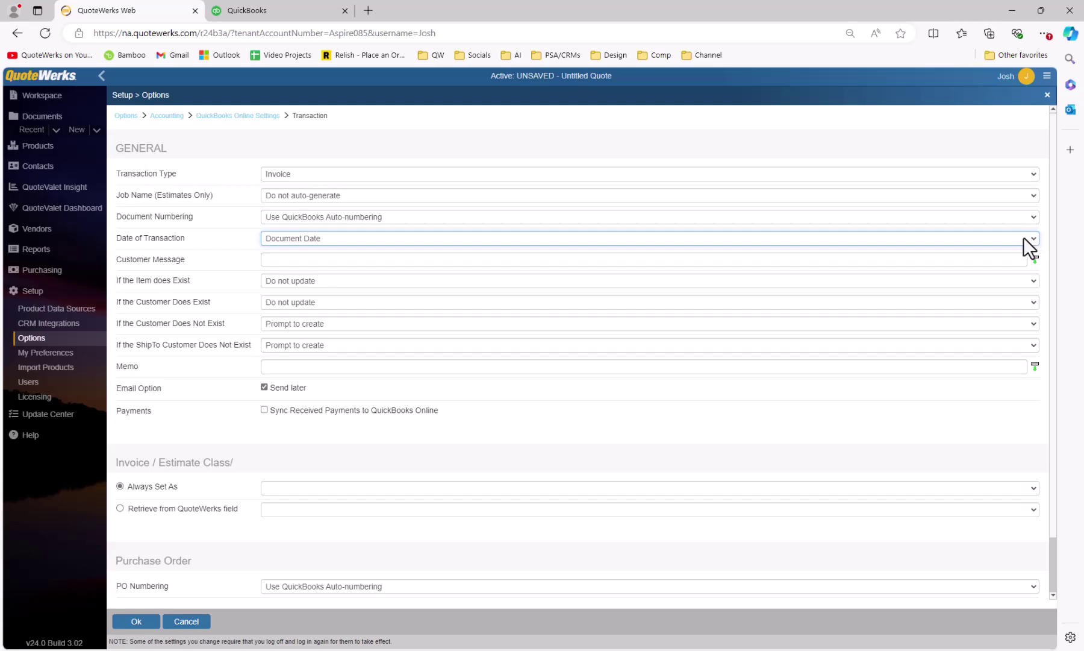
left_click(945, 260)
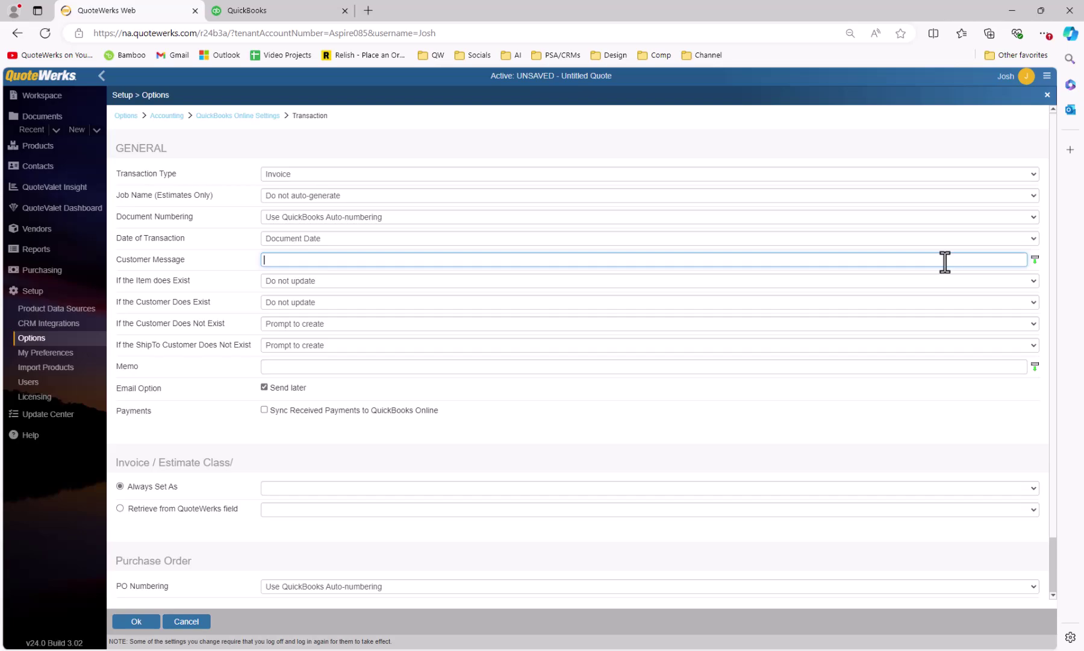
left_click(1034, 259)
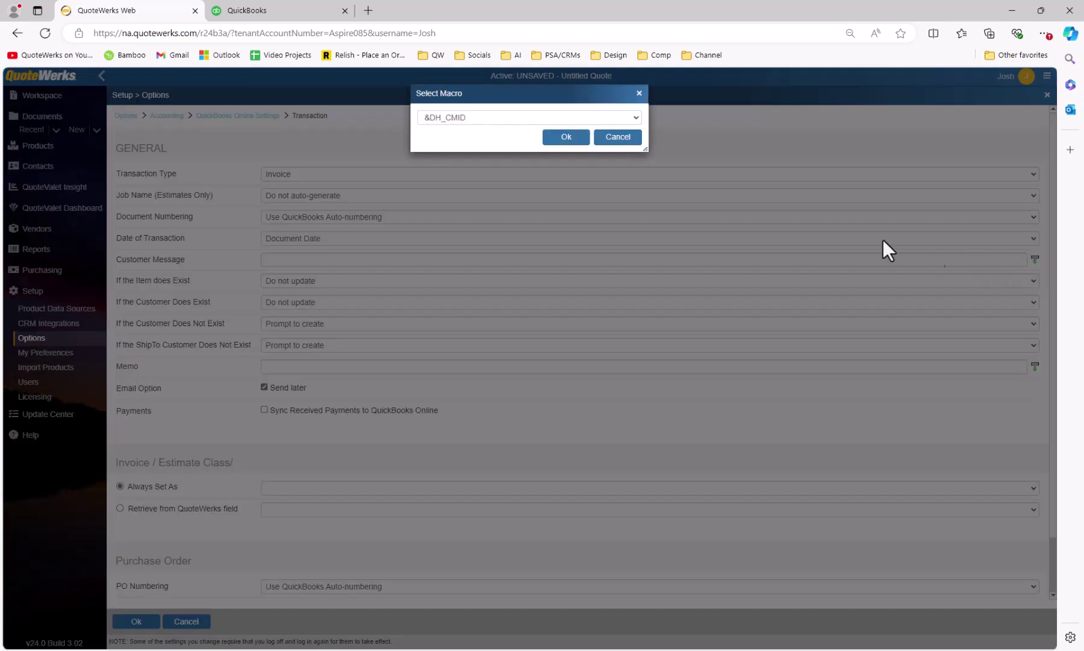
left_click(635, 117)
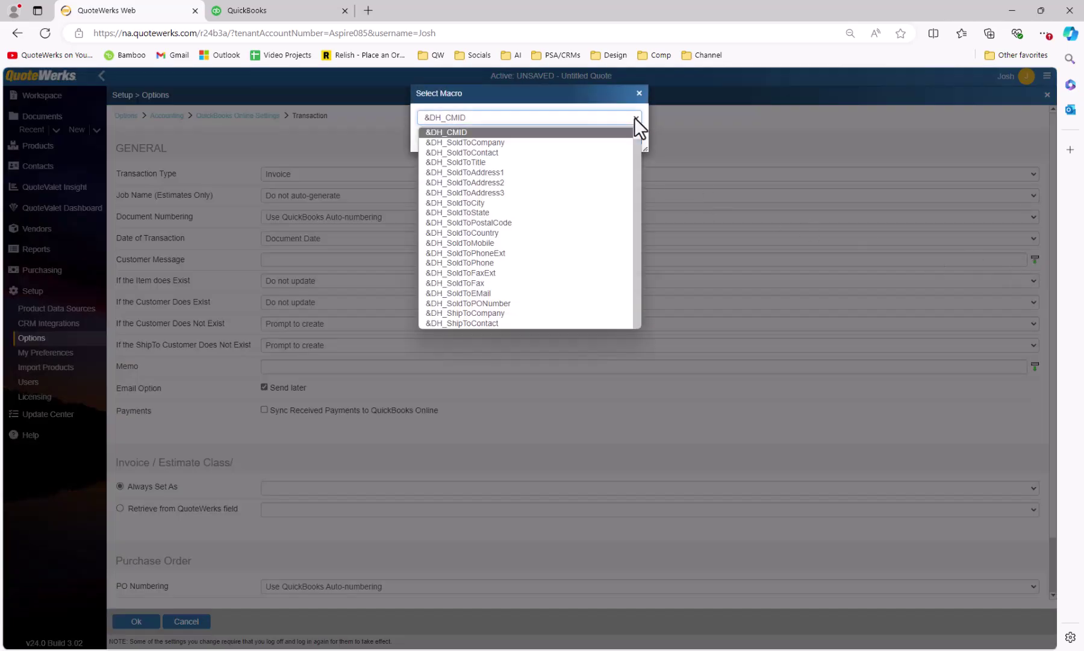
left_click(634, 117)
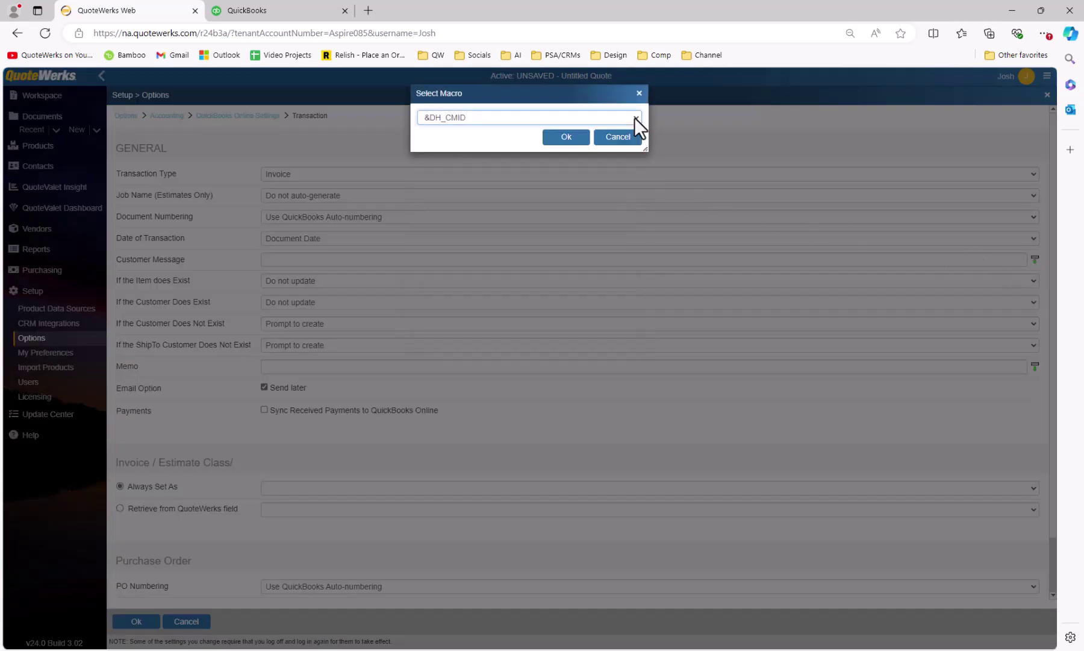
left_click(598, 140)
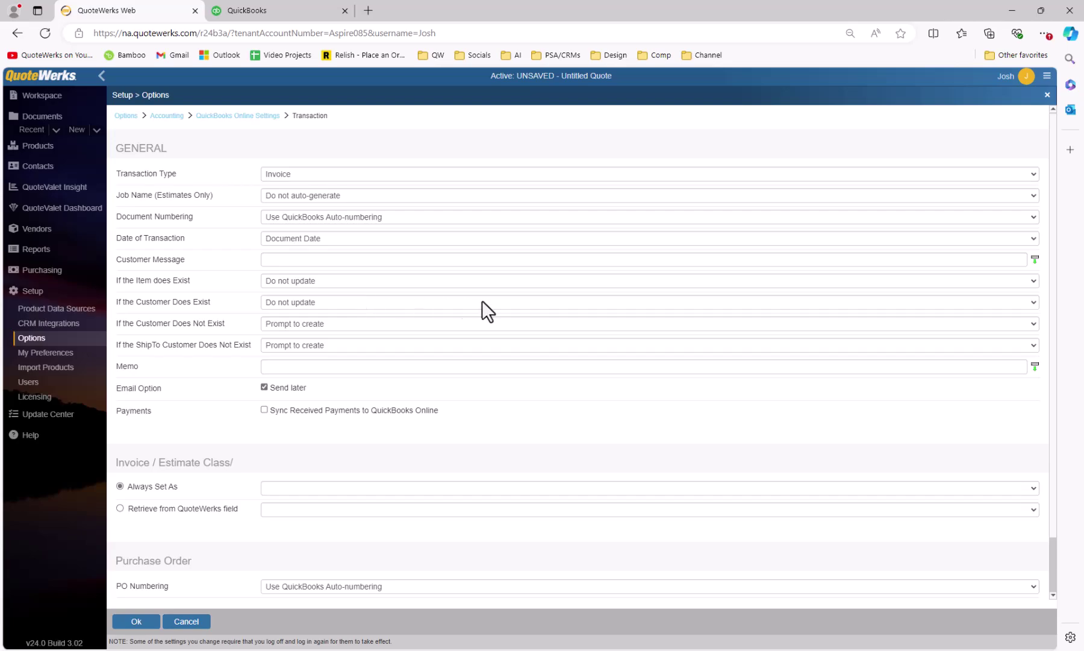
Step: Make existing items update cost/price, leaving customer and ShipTo options at Prompt to create
left_click(1033, 281)
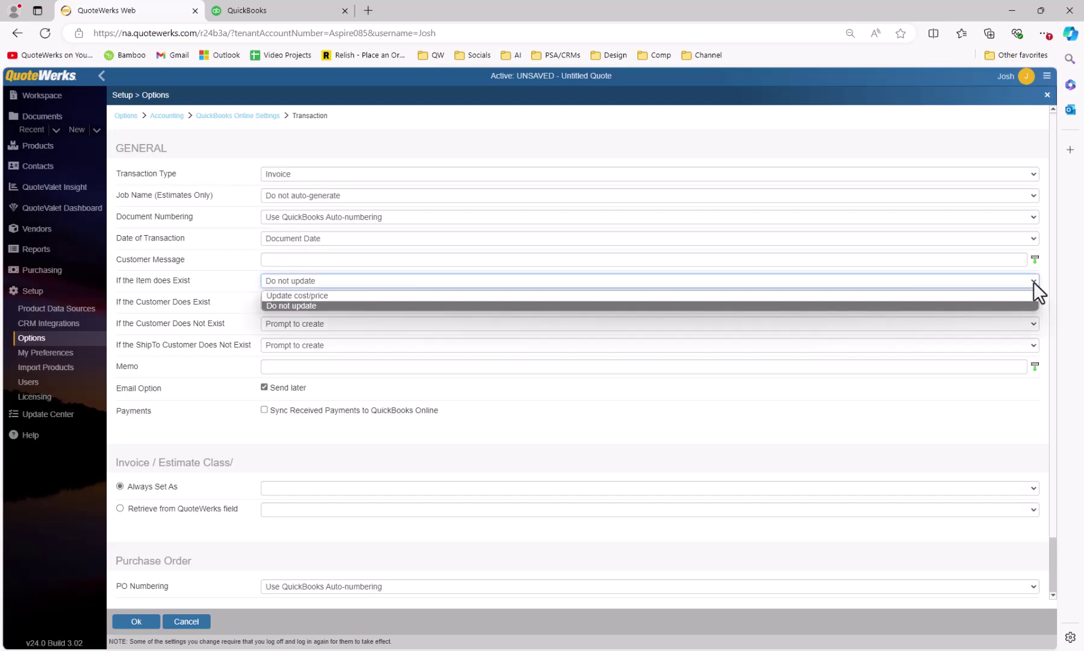
left_click(1034, 281)
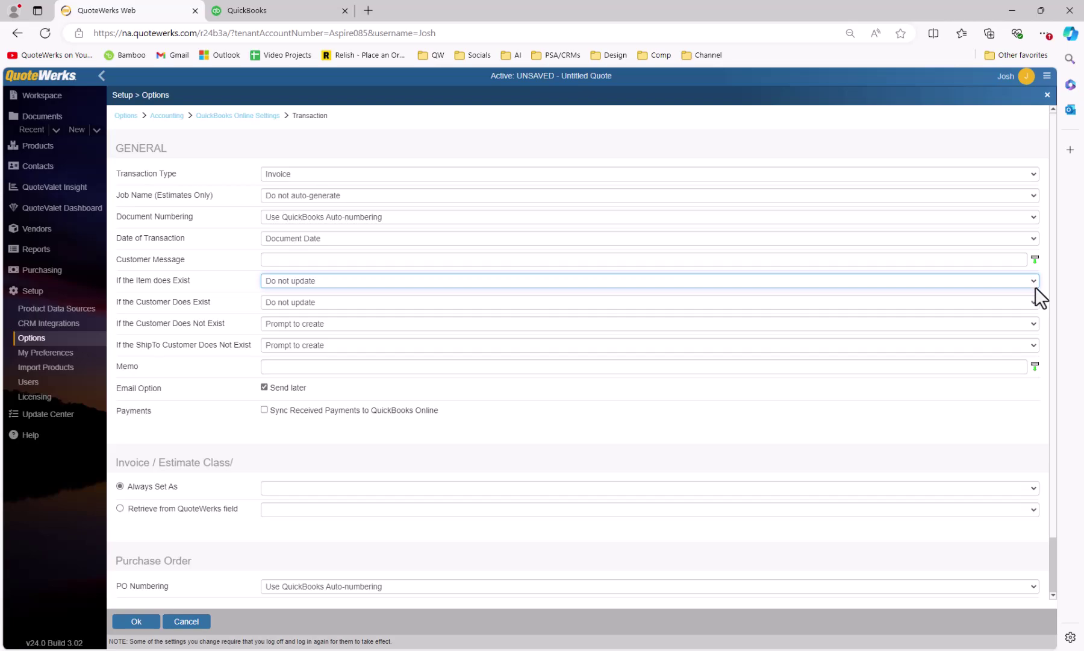
left_click(1035, 282)
left_click(1013, 293)
left_click(1035, 304)
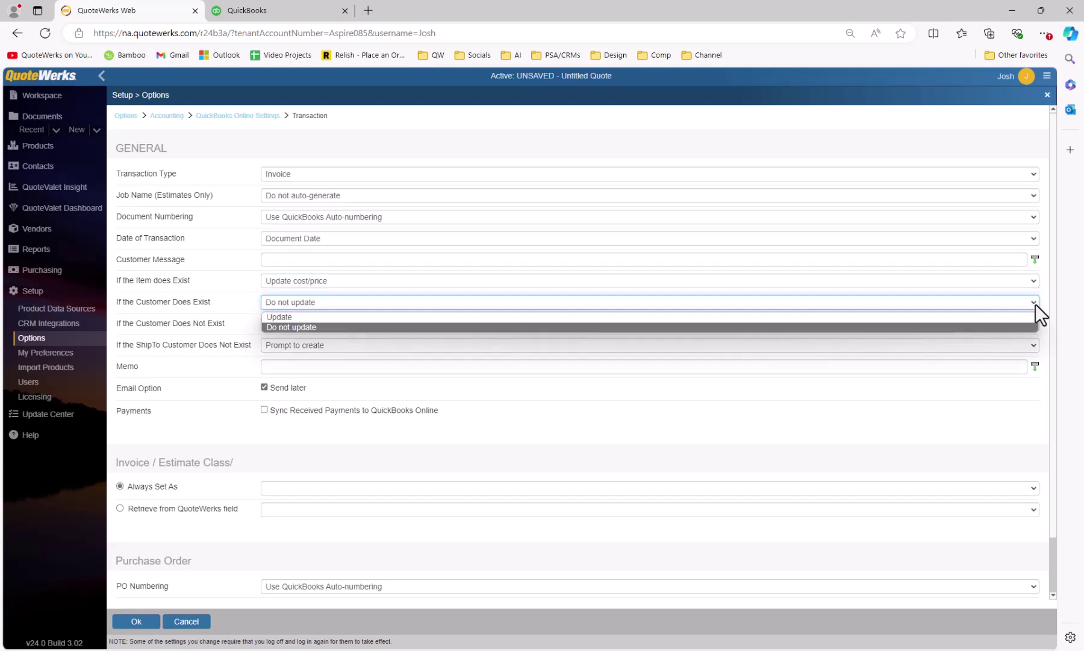
left_click(1035, 303)
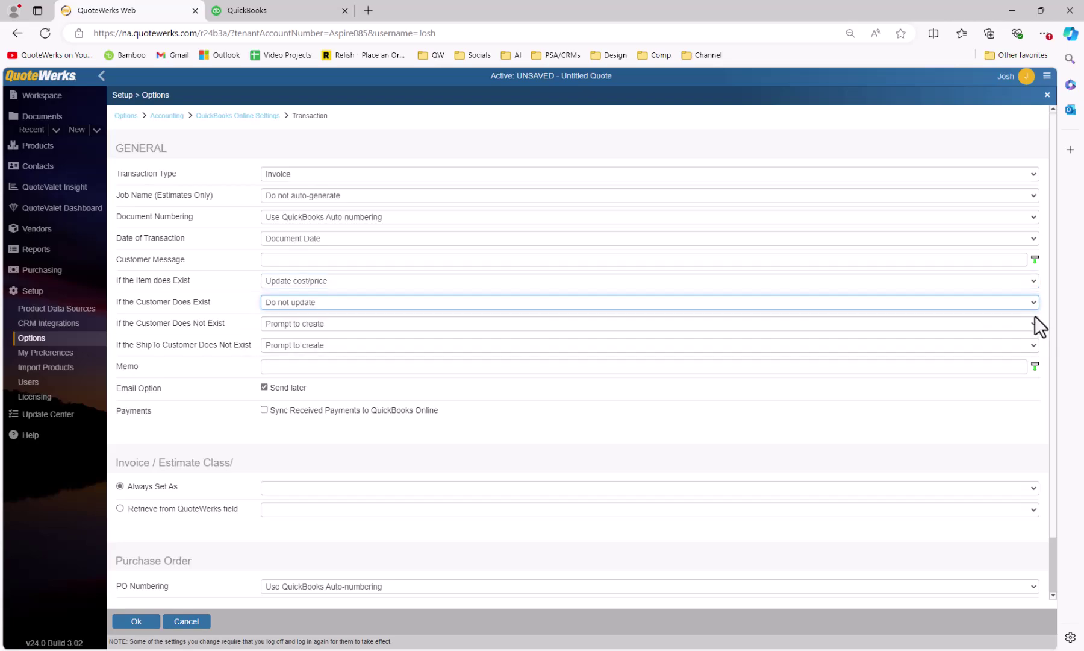
left_click(1035, 324)
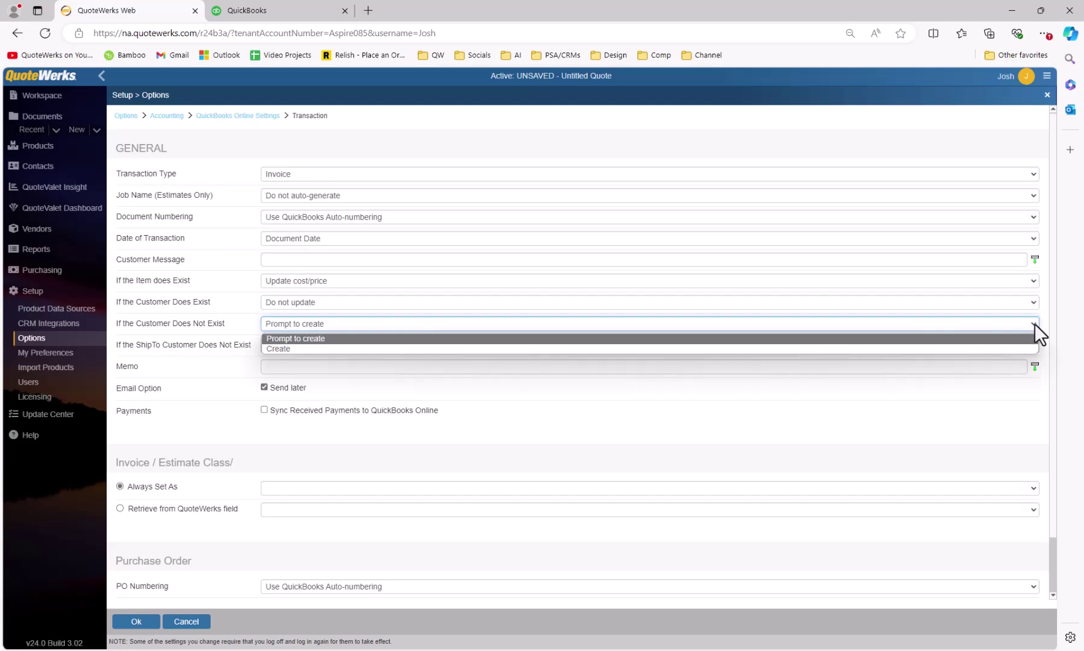
left_click(1035, 324)
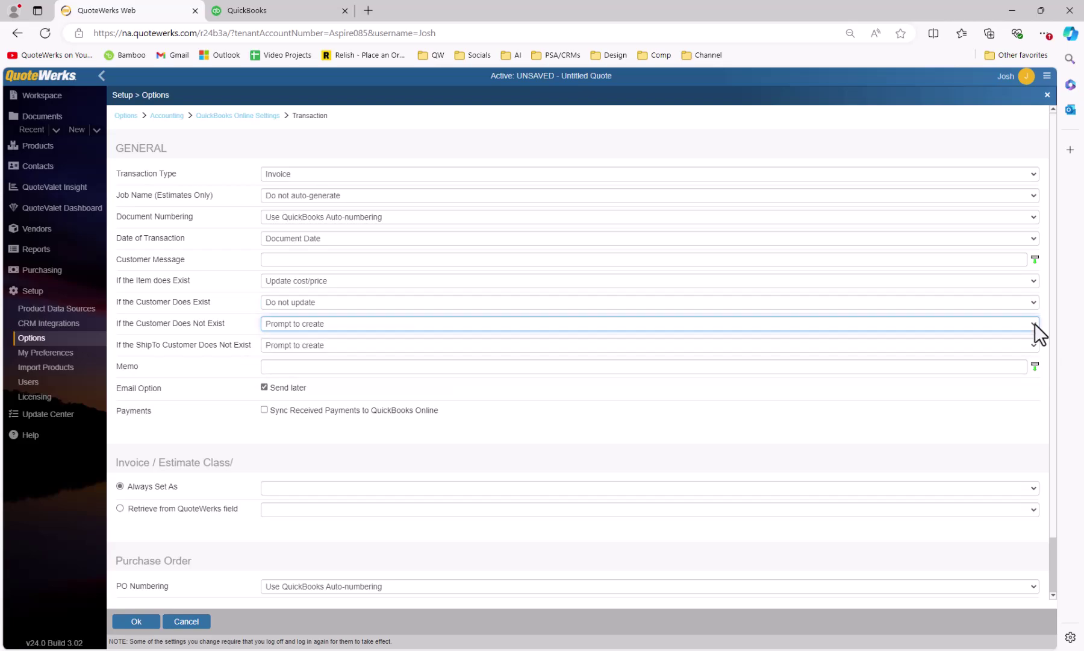
left_click(1035, 344)
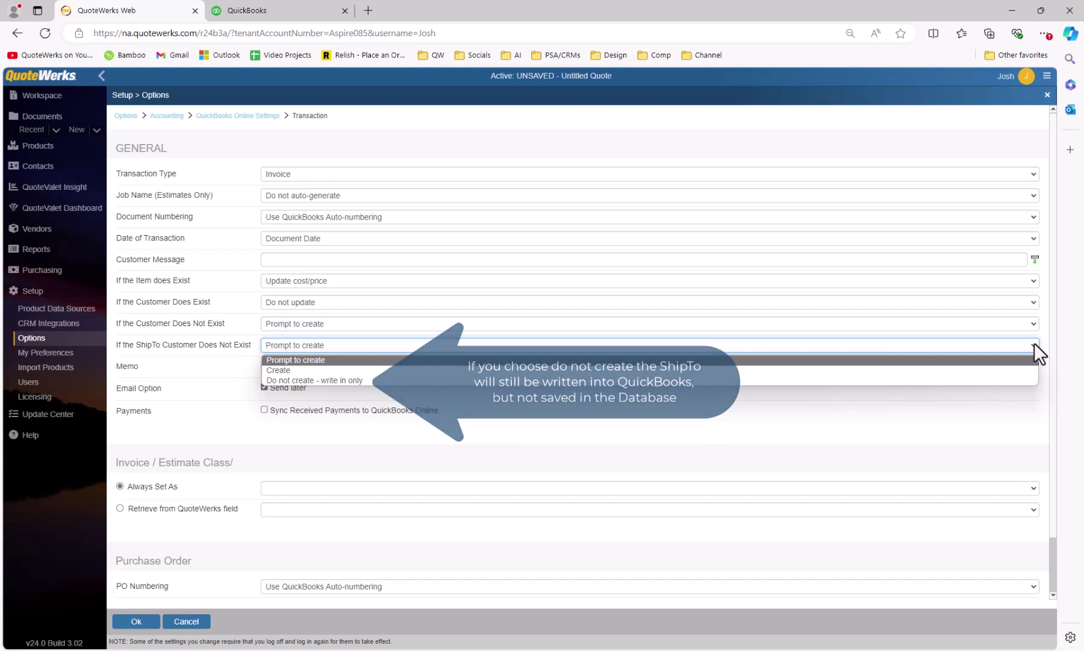
left_click(1035, 344)
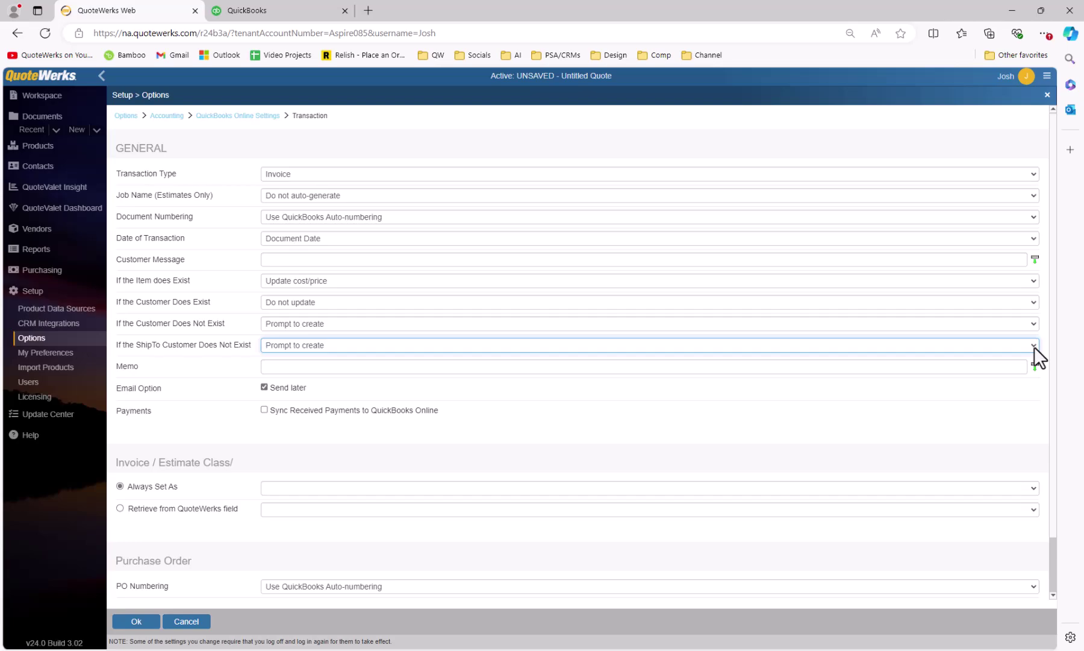
left_click(1018, 364)
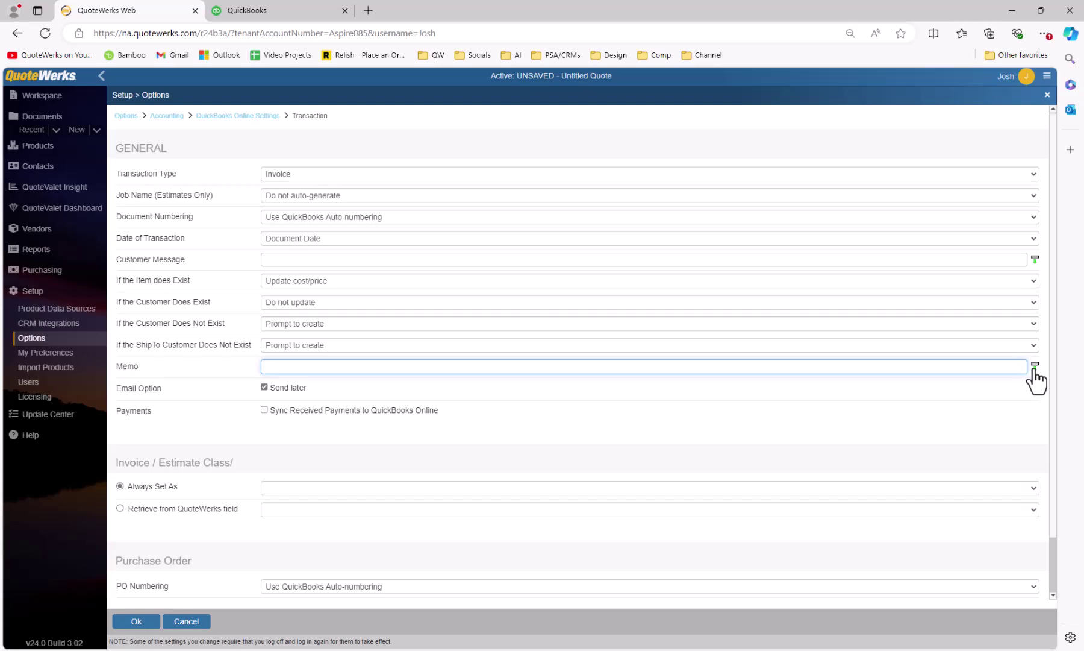
left_click(1035, 366)
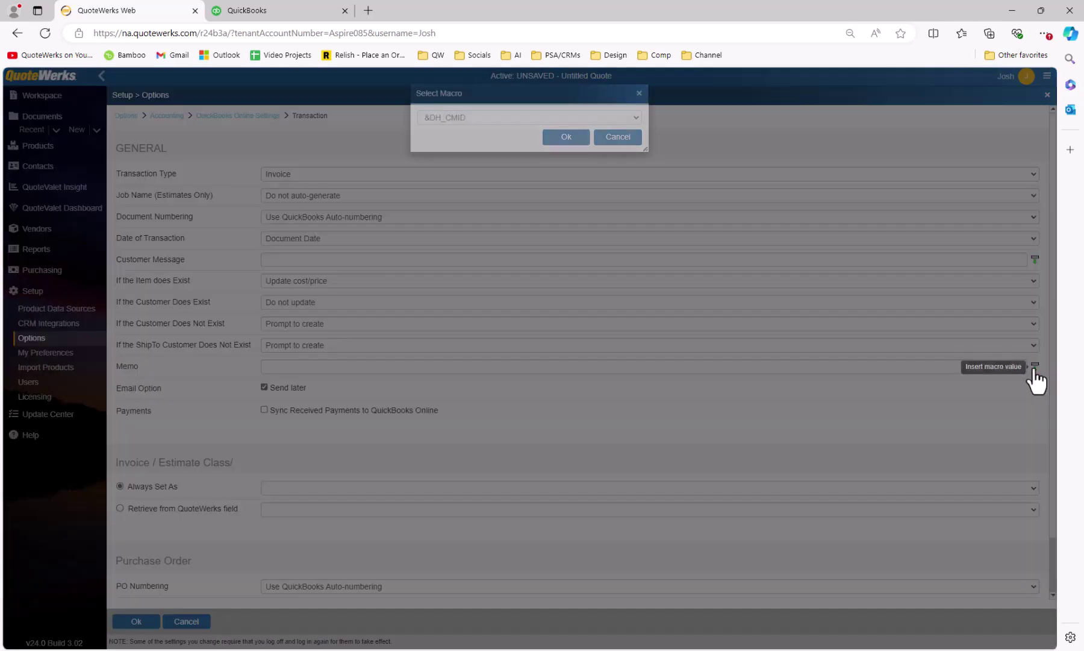
left_click(616, 140)
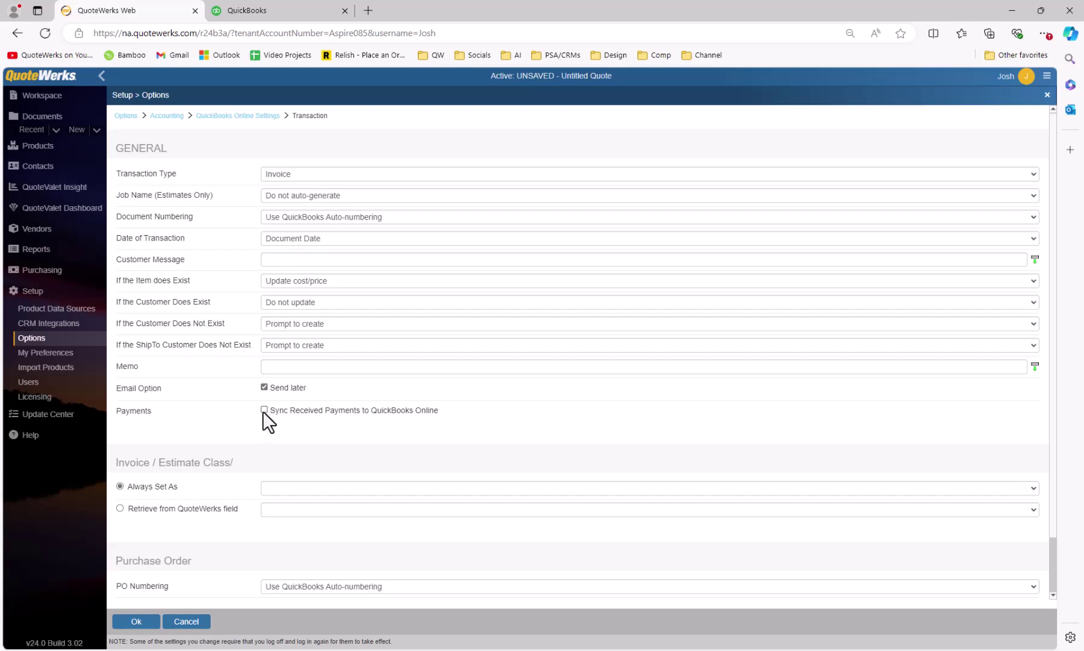
Step: Leave the invoice class blank, keep PO auto-numbering and NotBillable PO items, and save
scroll(280, 428, "down", 1)
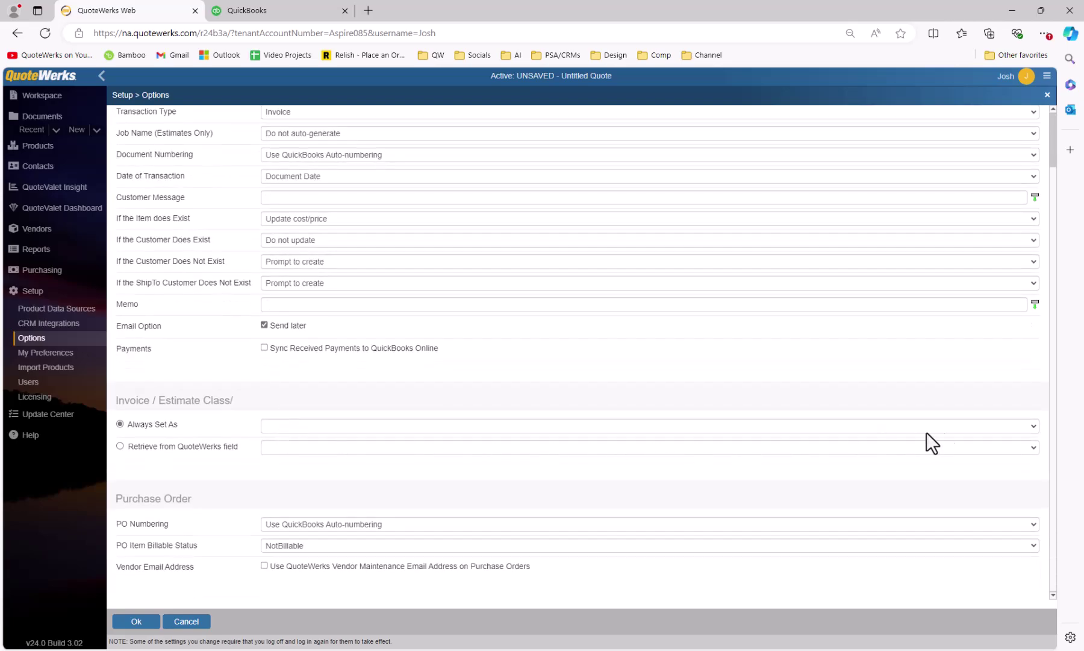
left_click(1034, 428)
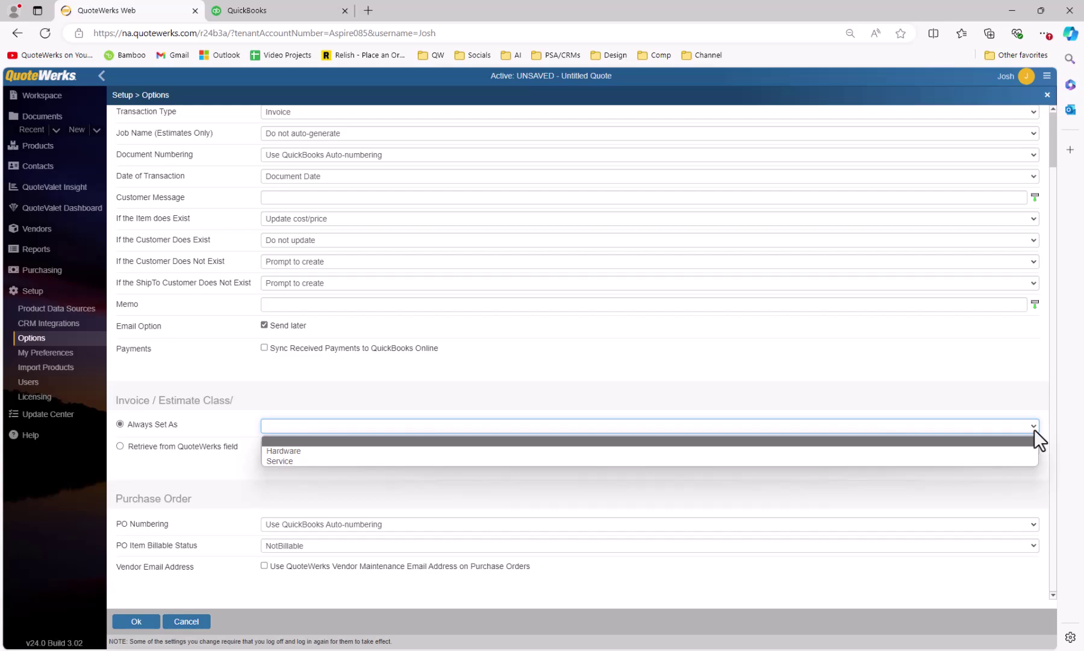
left_click(1035, 429)
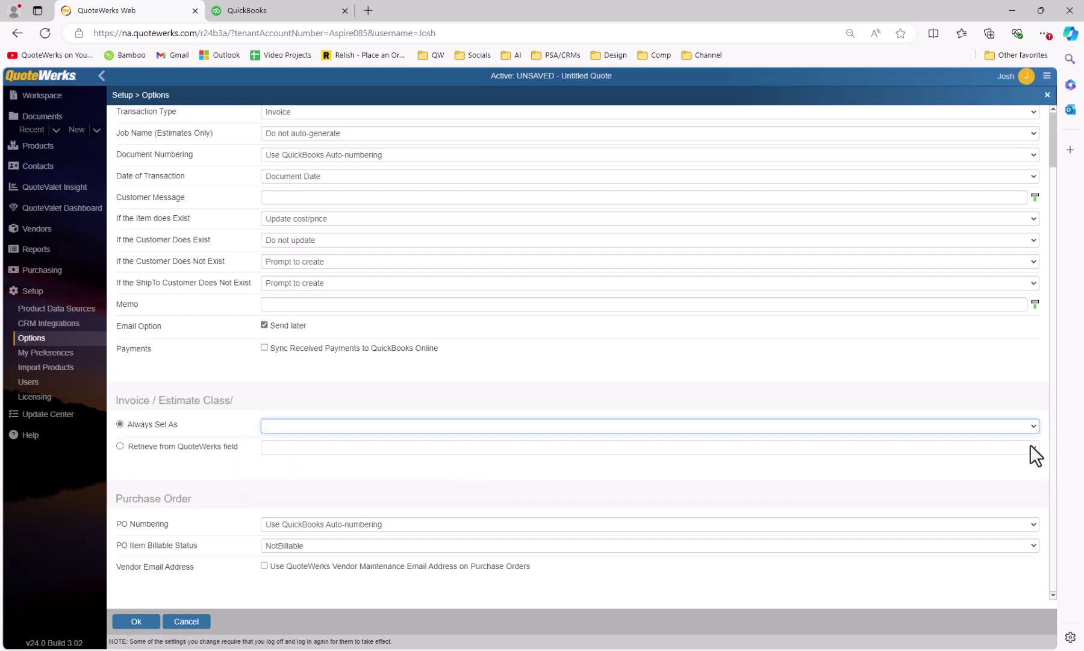
left_click(1034, 449)
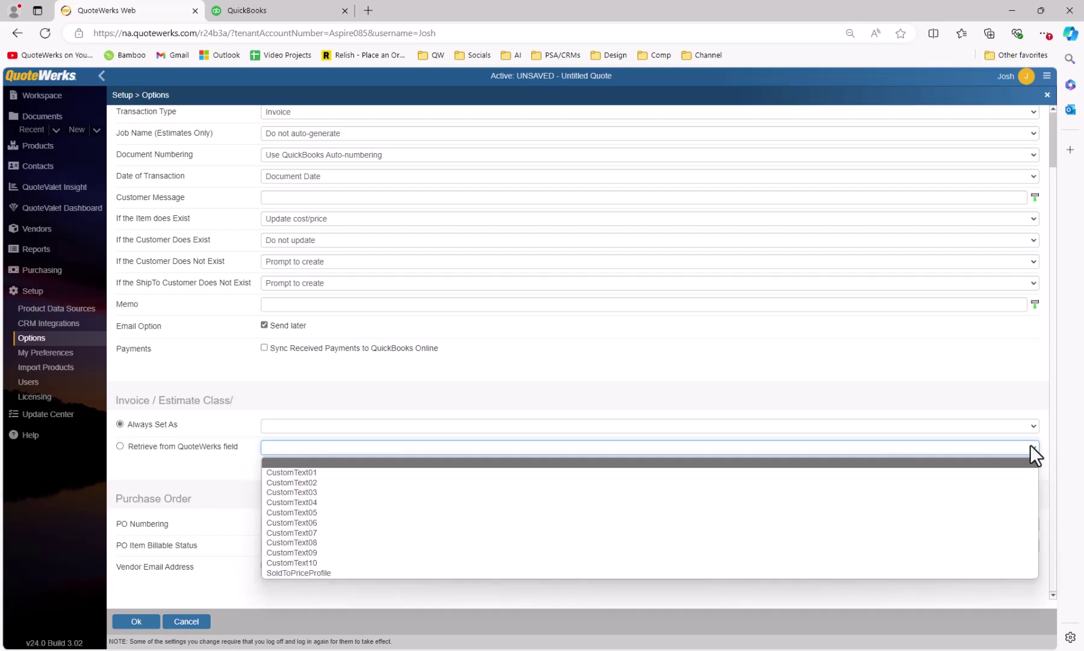
left_click(1032, 447)
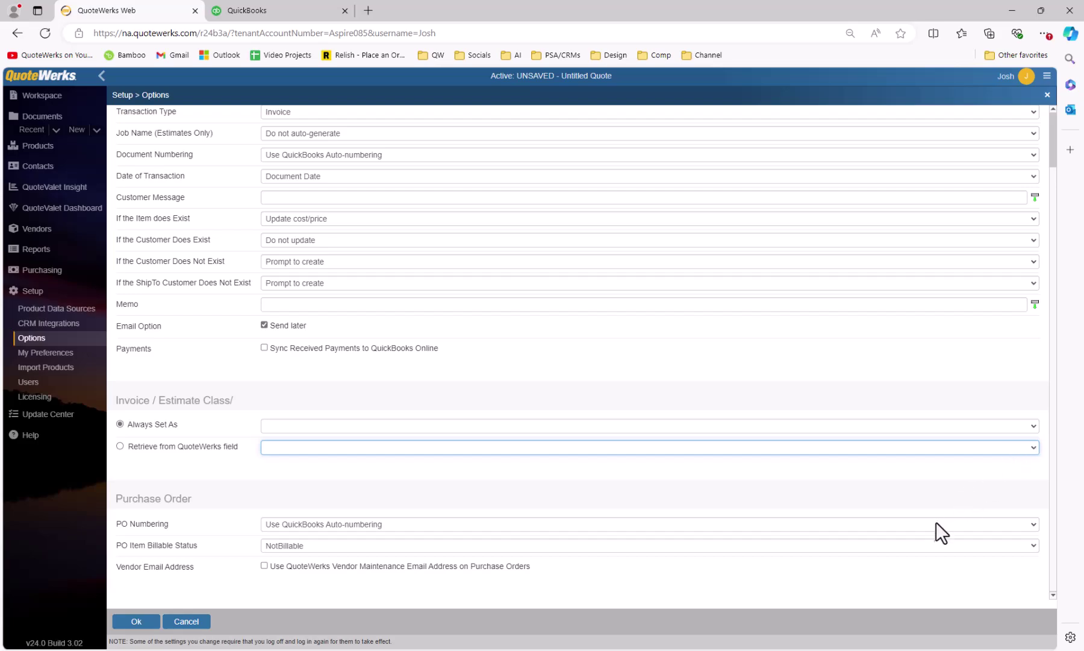
left_click(1035, 526)
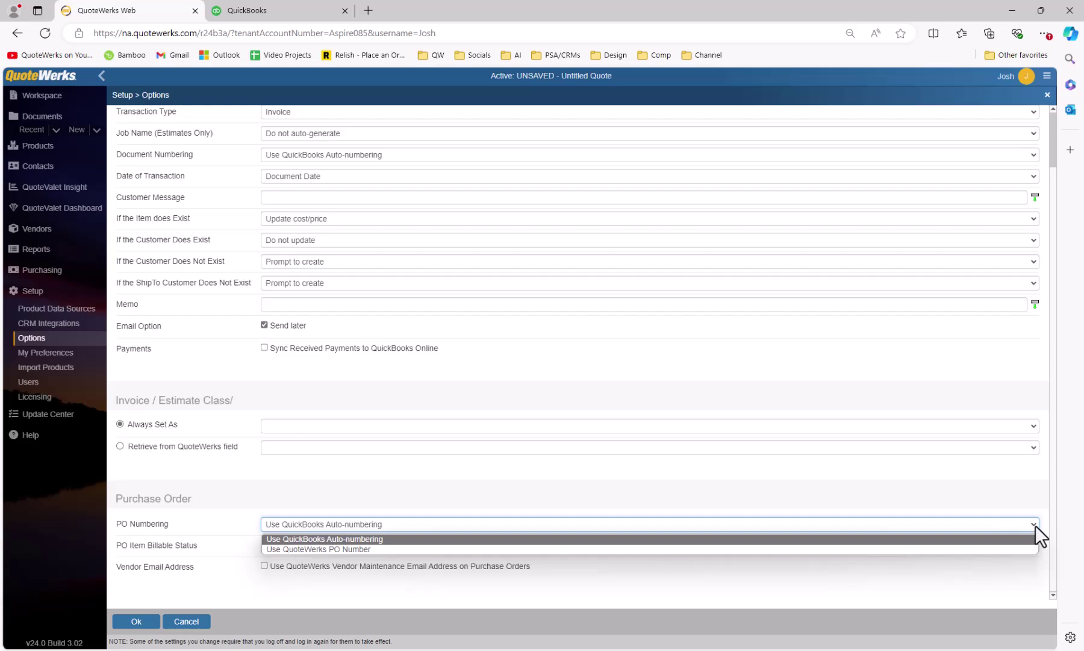
left_click(1035, 525)
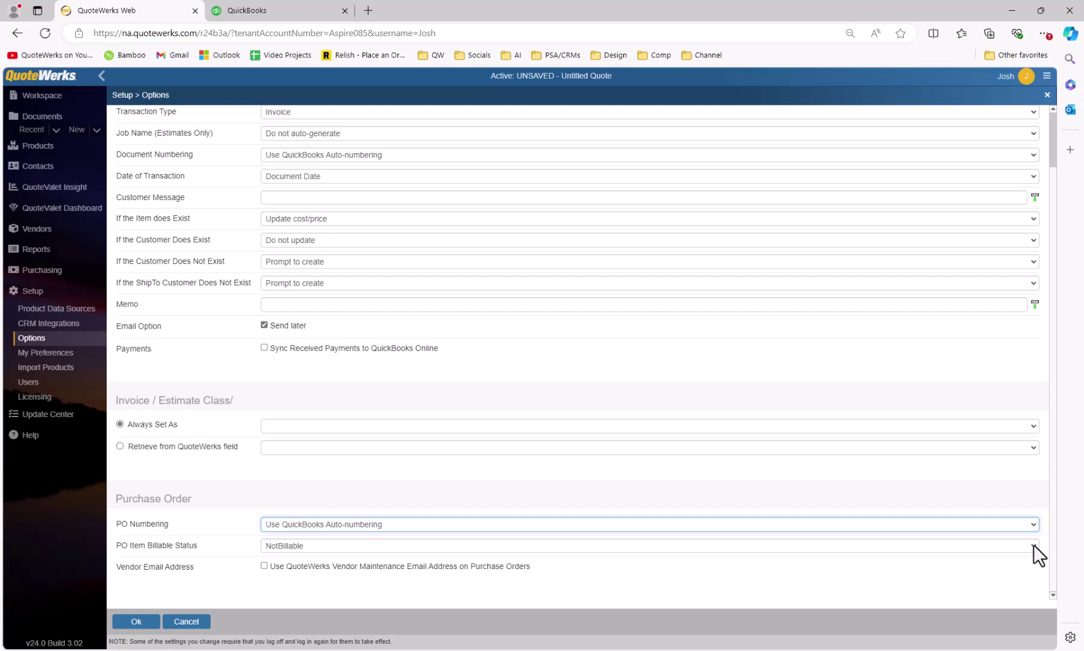
left_click(1034, 544)
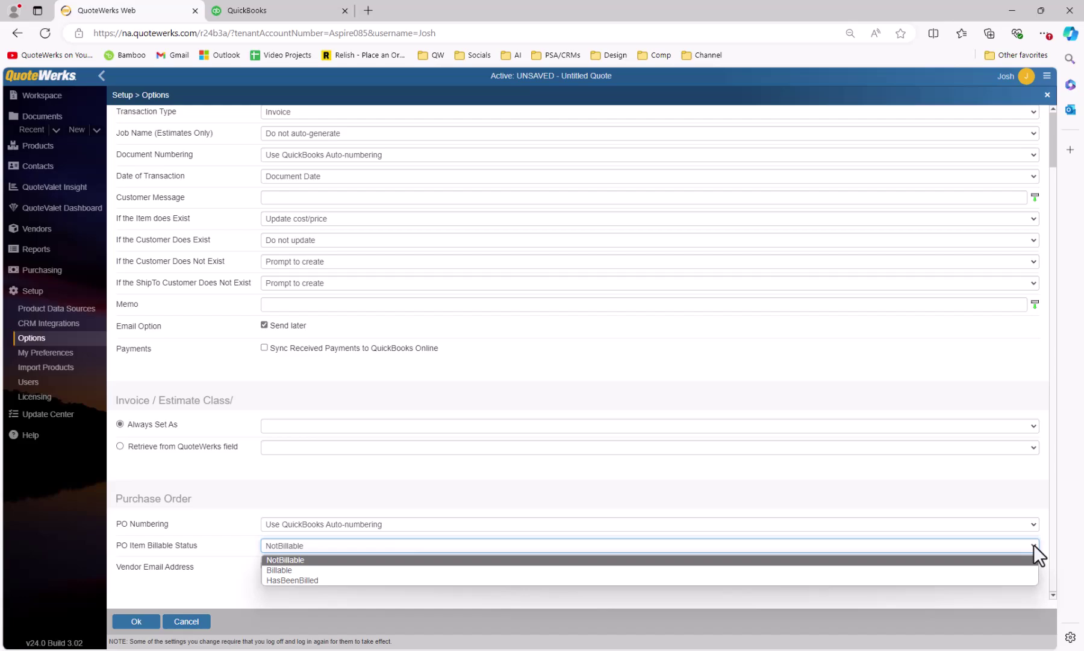
left_click(1034, 545)
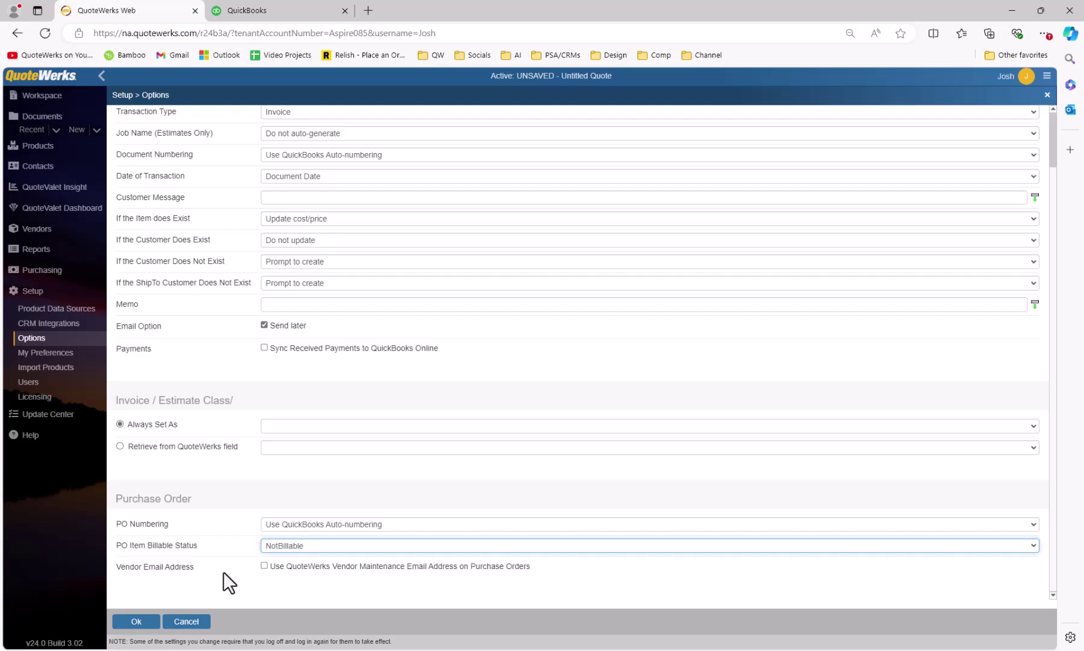
left_click(141, 625)
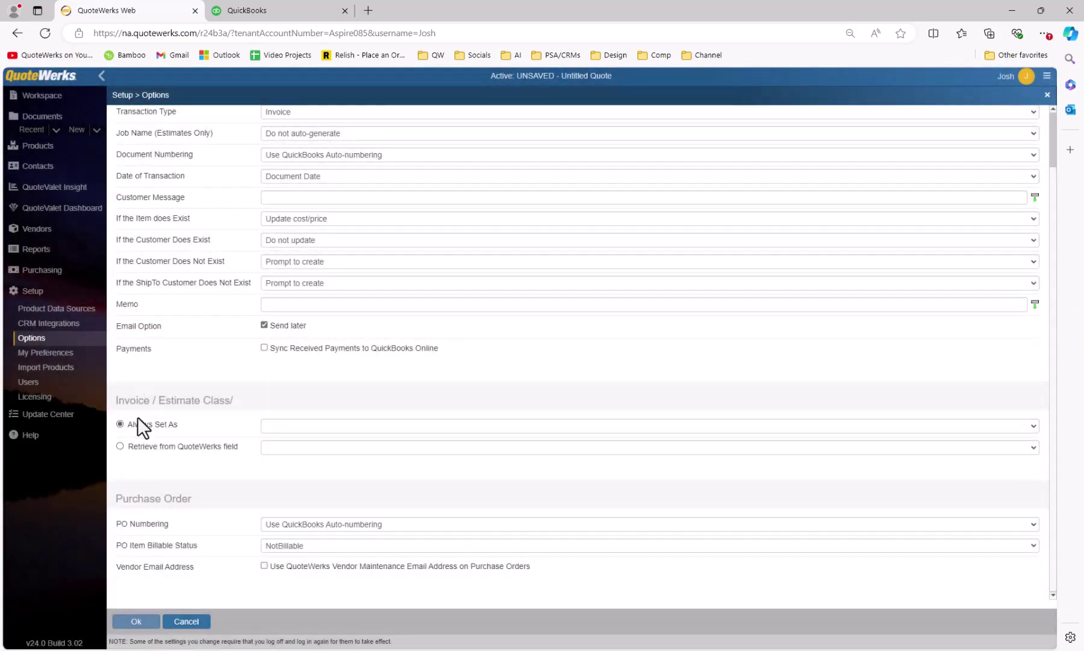
Step: Return to QuickBooks Online Settings, open Export Settings and the Export To QuickBooks window
left_click(240, 116)
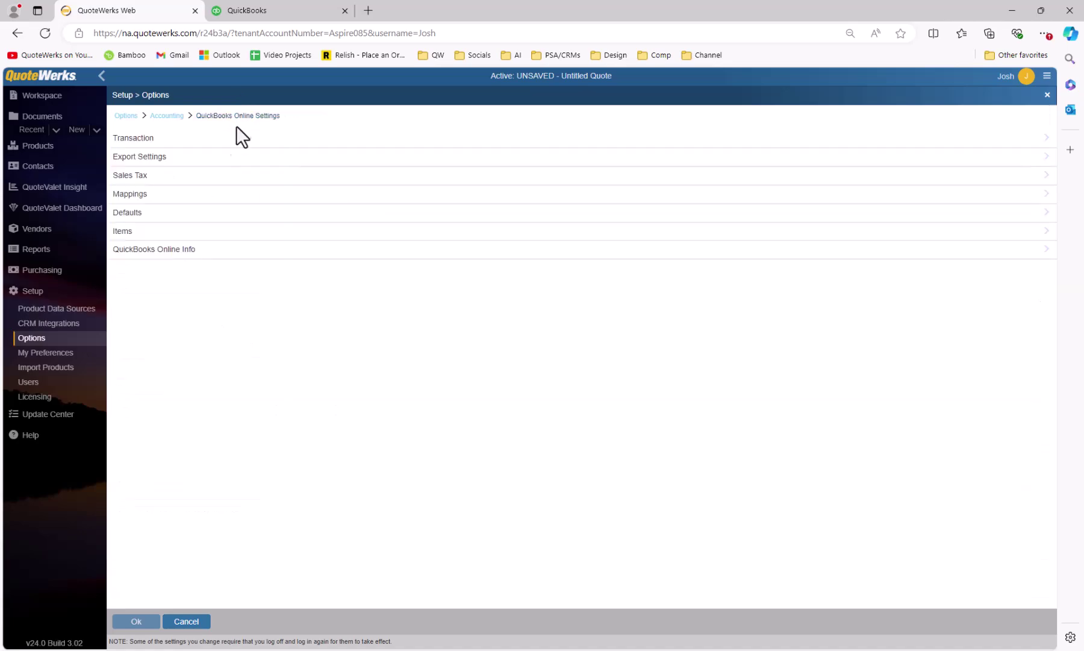
left_click(156, 159)
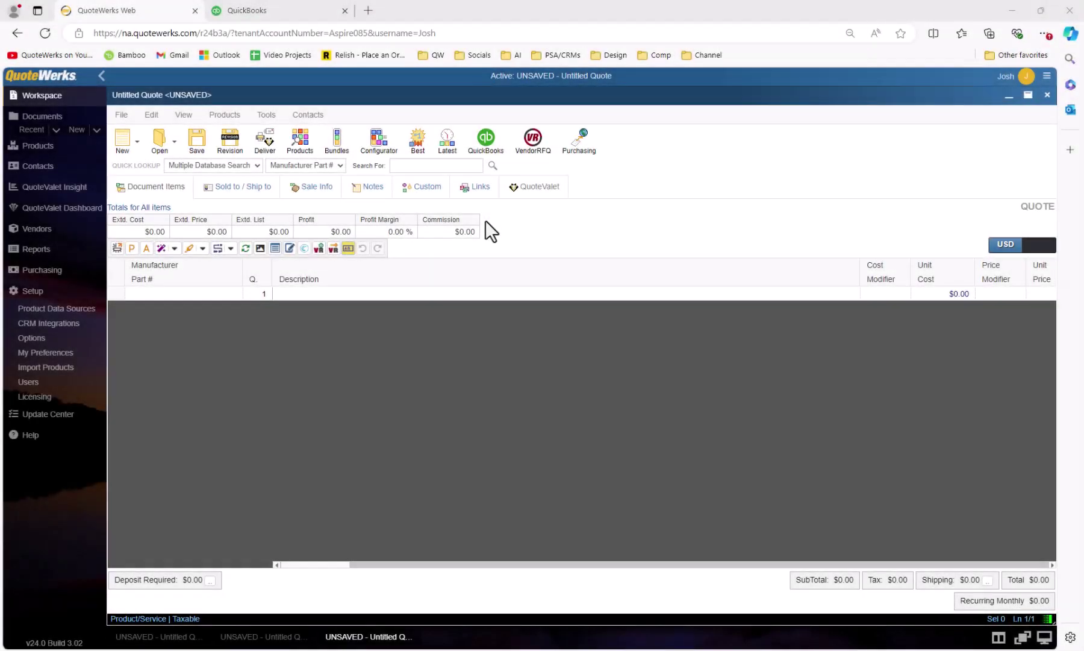
left_click(487, 142)
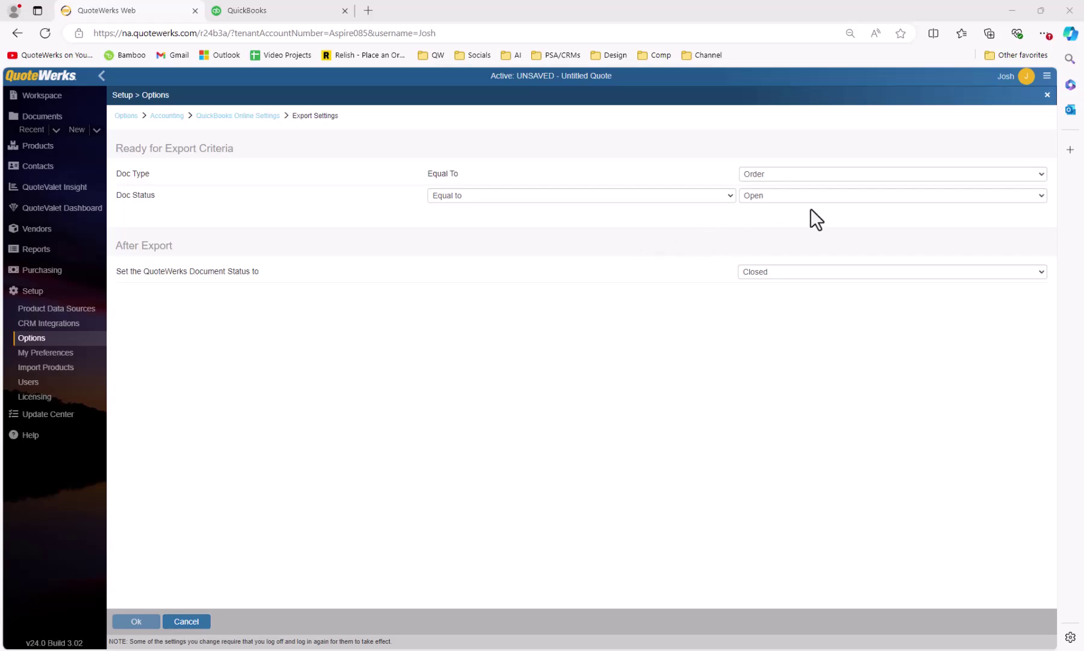
Step: Confirm exports take Order documents with Open status and mark them Closed afterward
left_click(1041, 173)
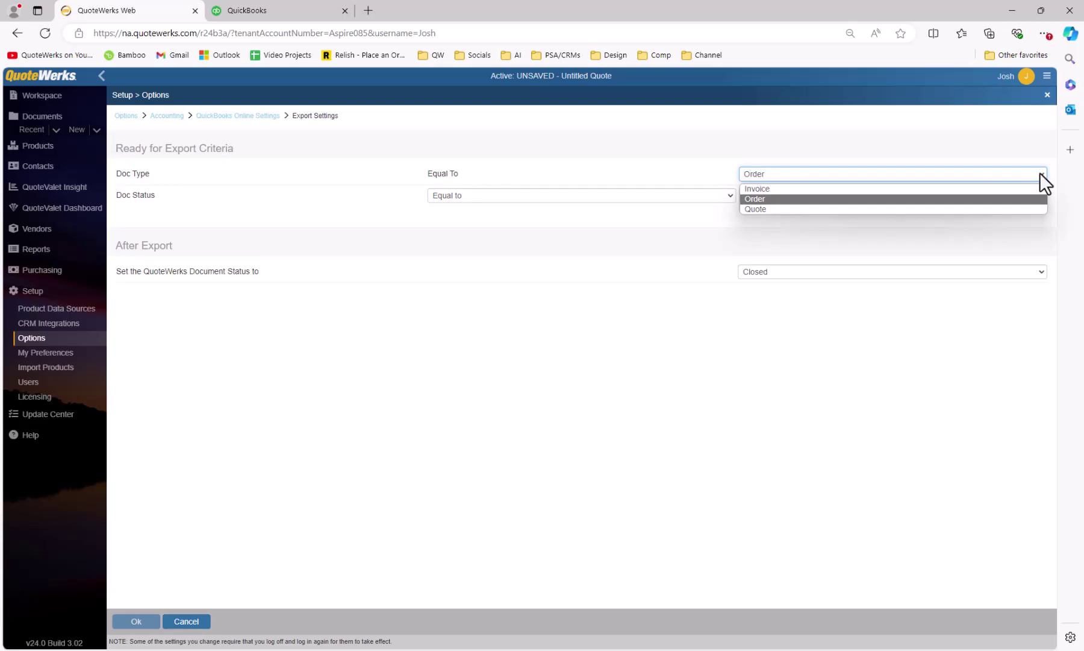
left_click(1040, 174)
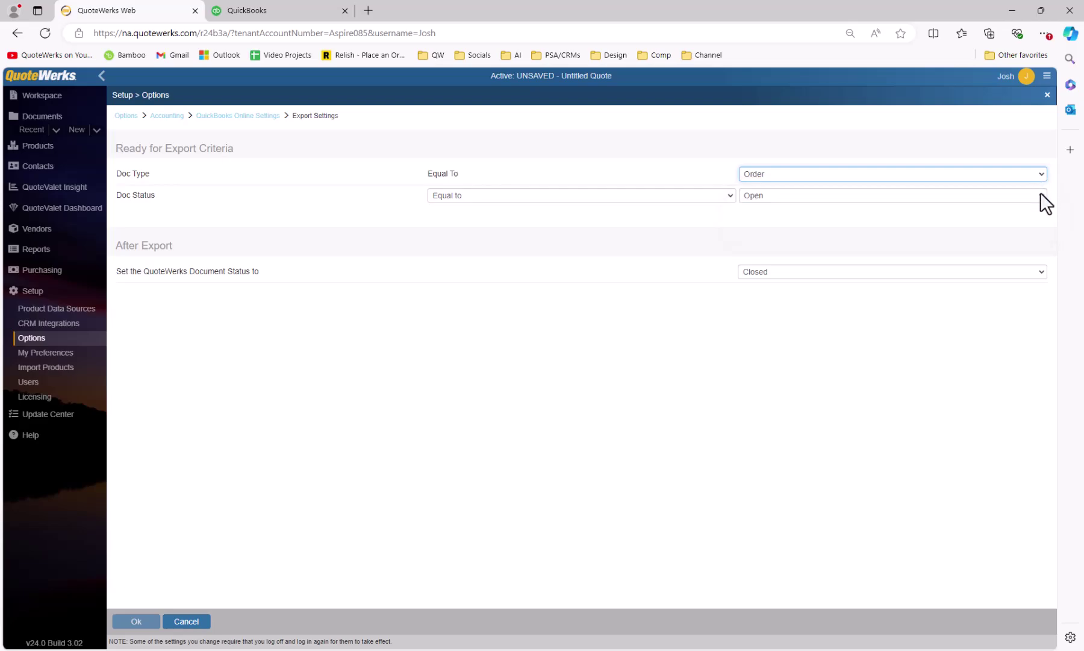
left_click(1040, 194)
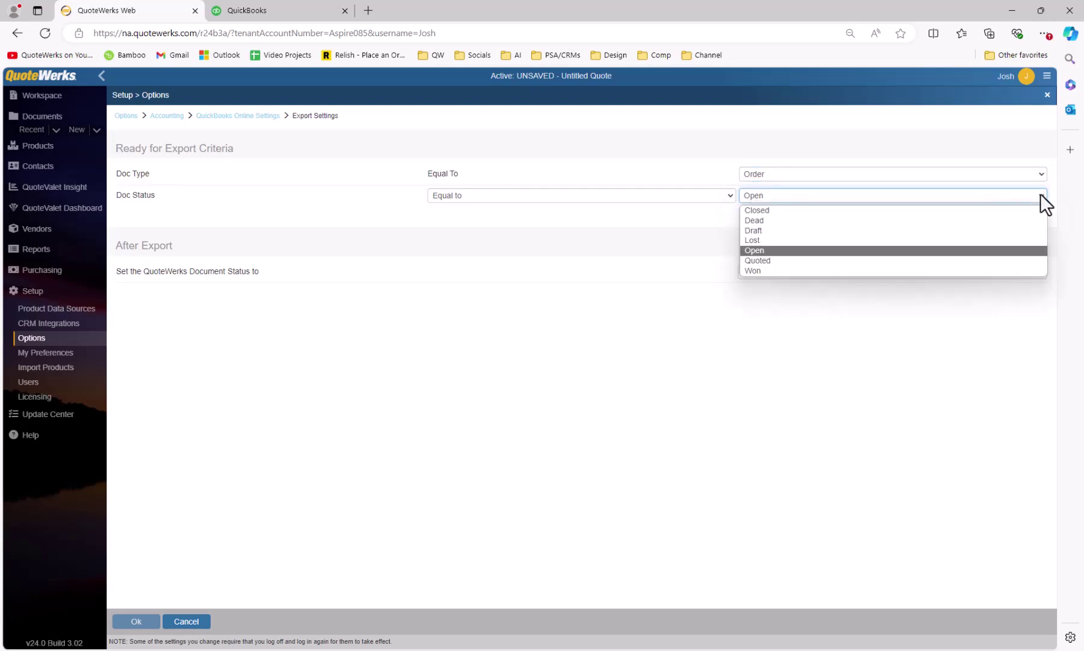
left_click(1040, 194)
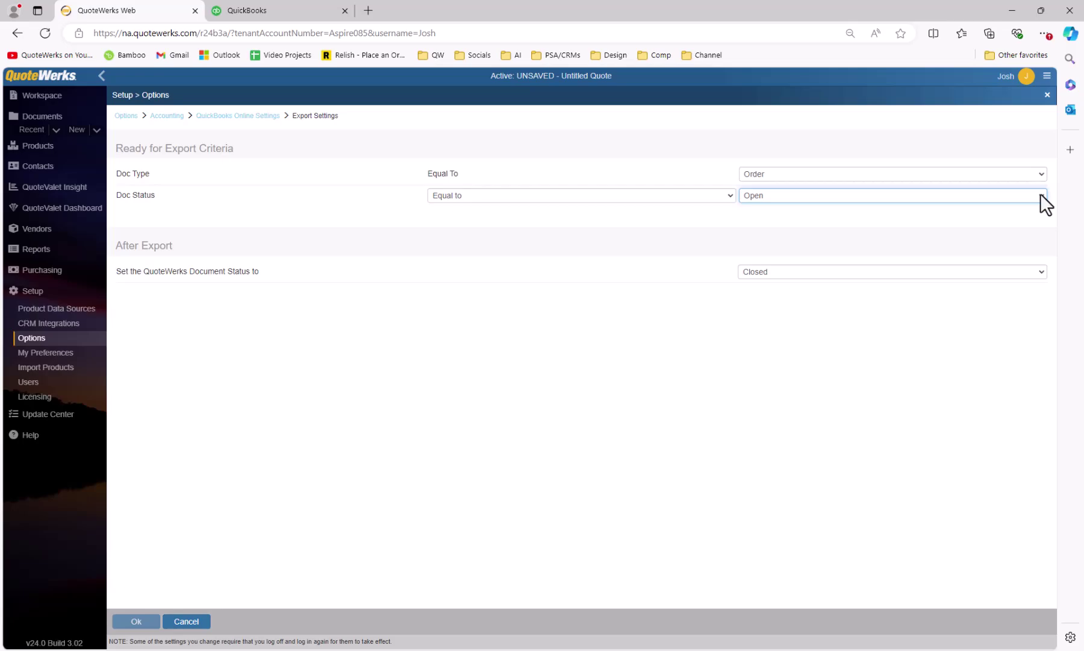
left_click(1041, 272)
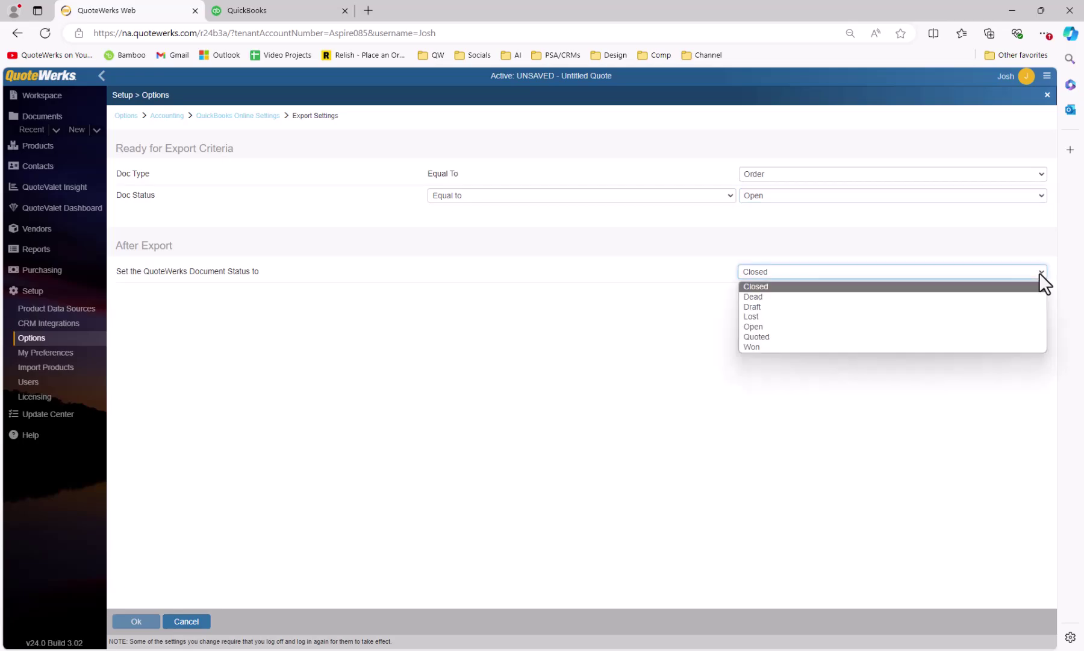
left_click(1030, 283)
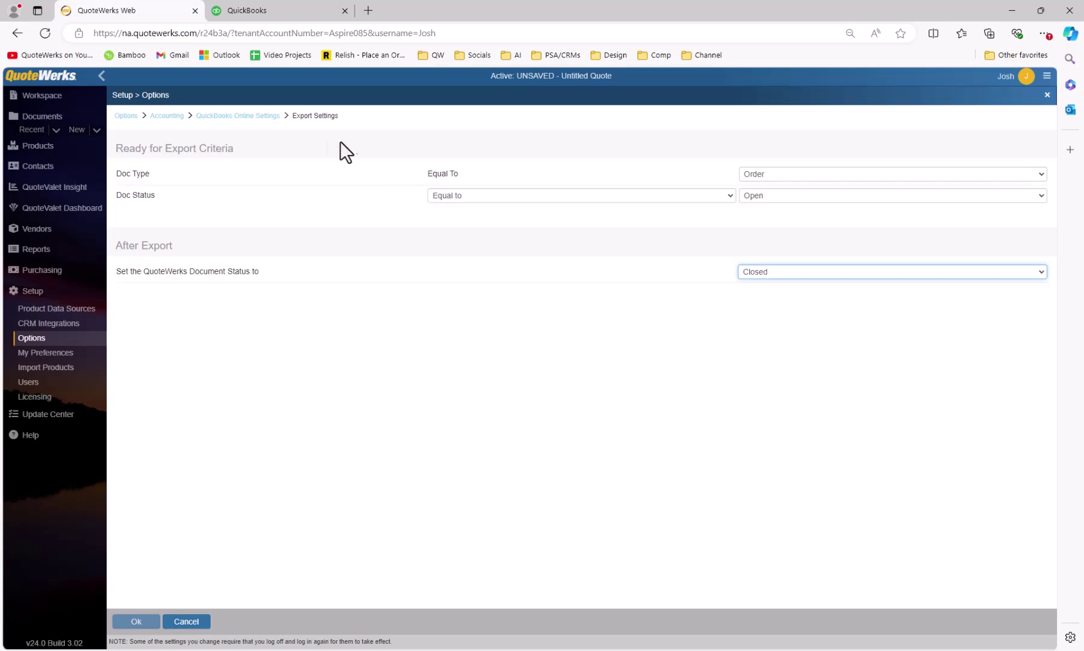
left_click(265, 116)
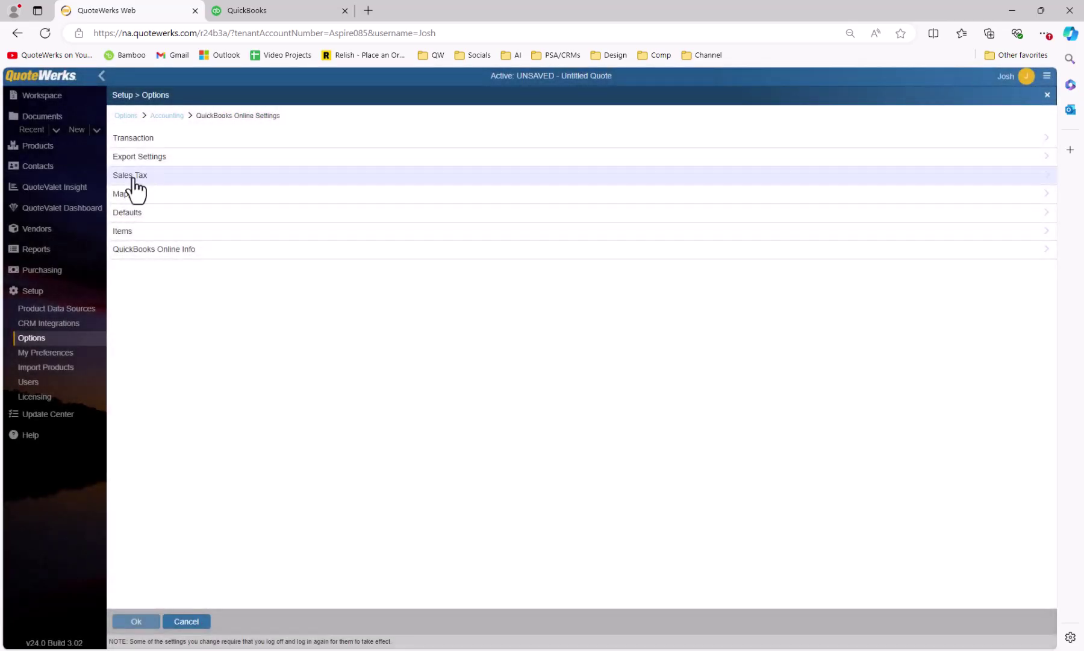
Step: Enable prompting for the default tax item, keep codes TAX and NON, and save
left_click(133, 177)
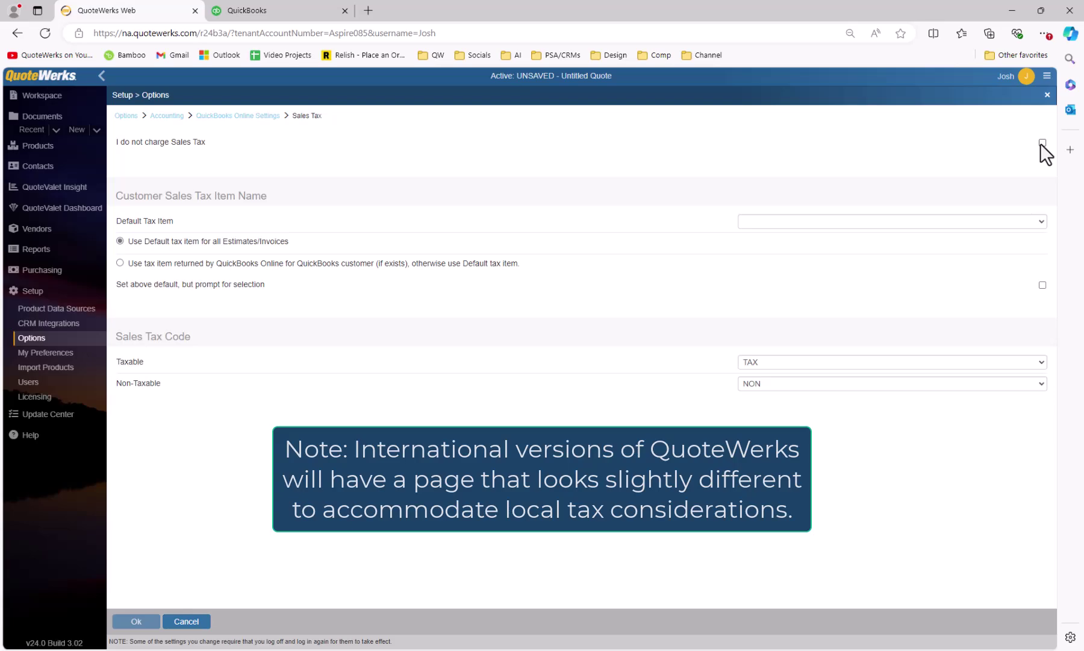
left_click(1042, 220)
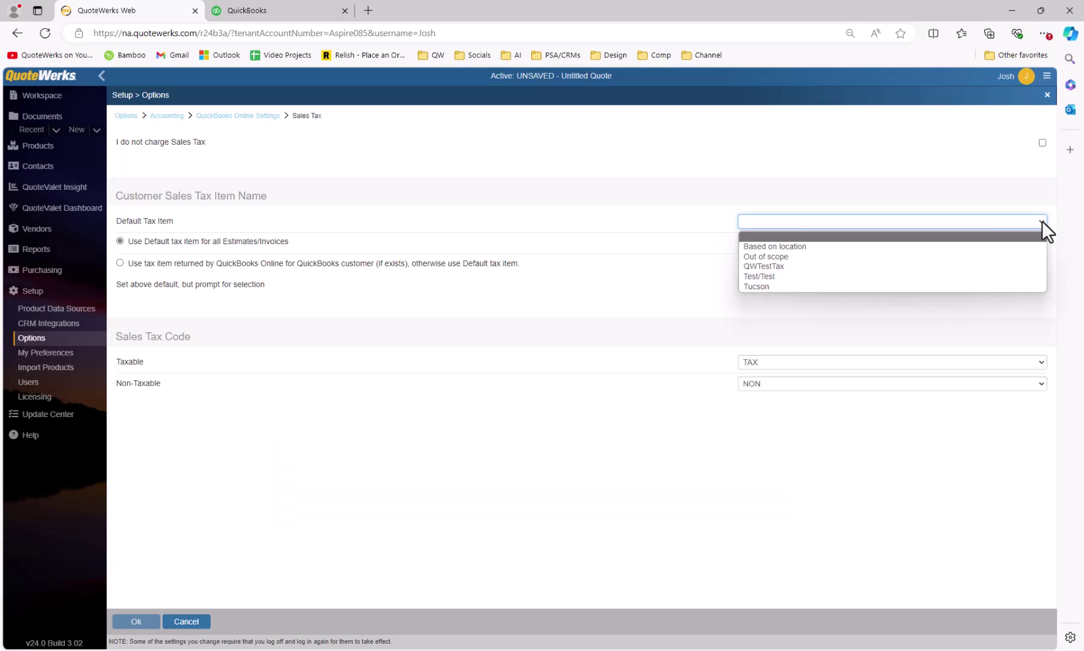
left_click(1042, 221)
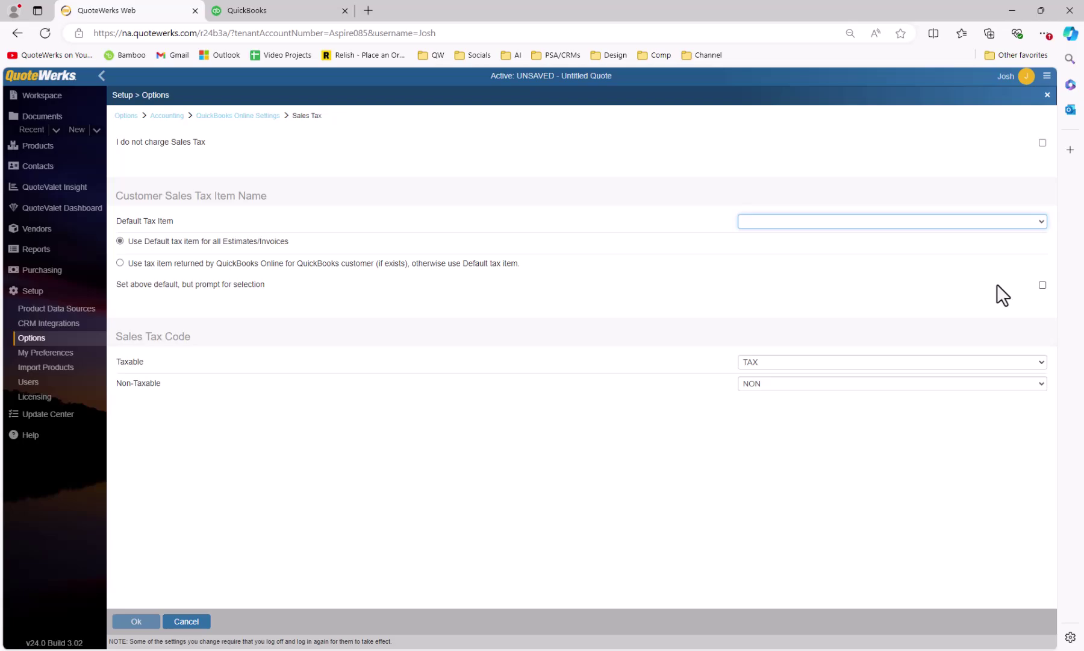
left_click(1040, 285)
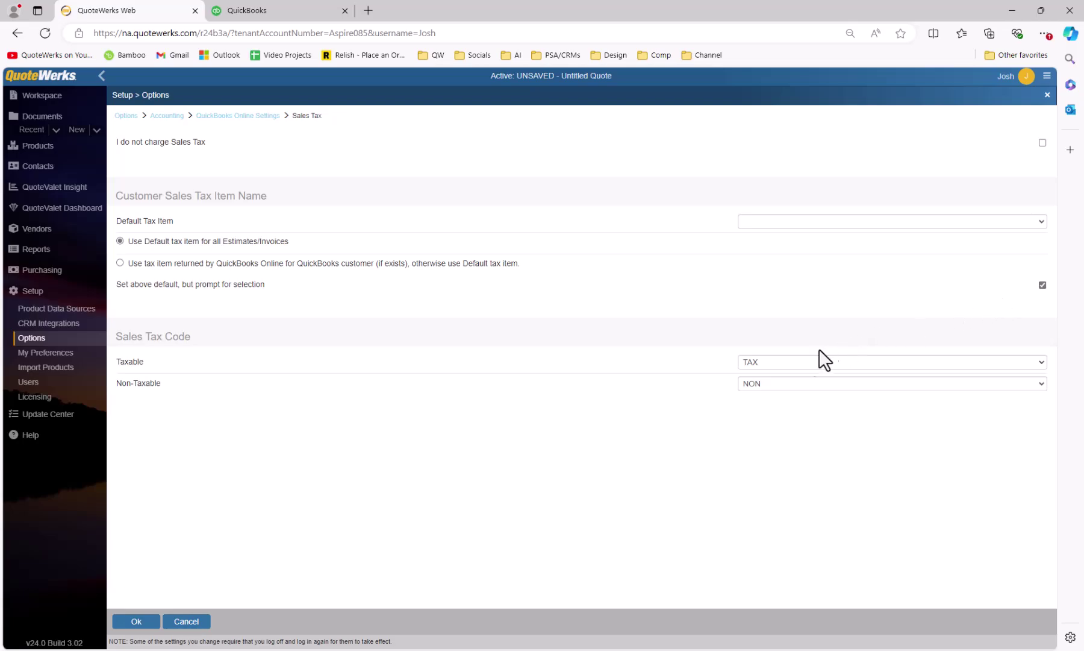
left_click(807, 363)
left_click(801, 367)
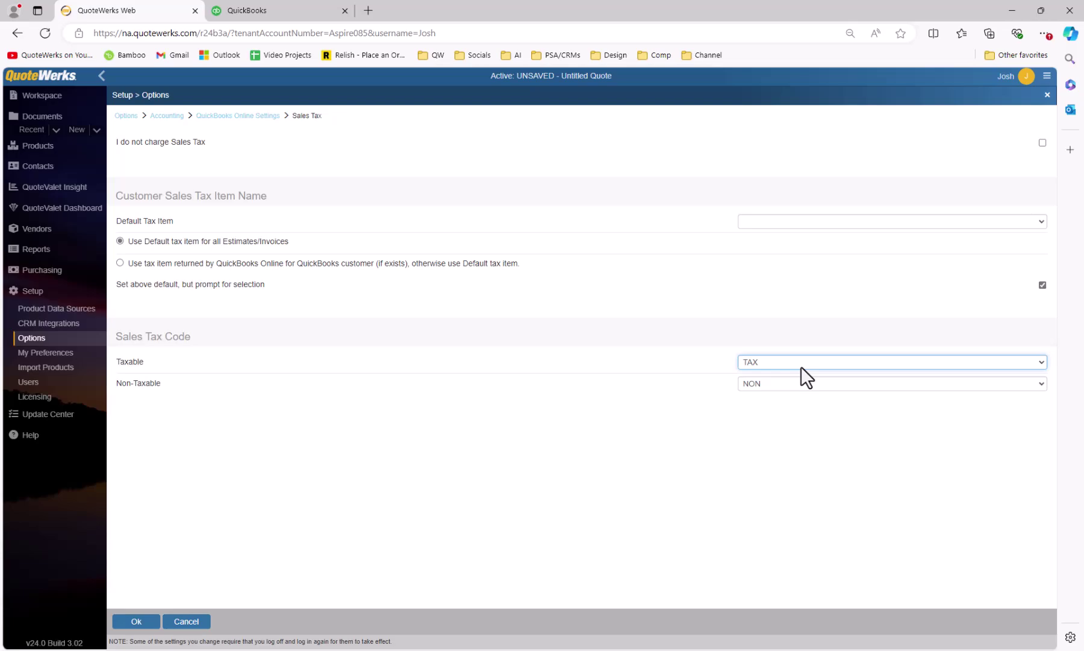
left_click(851, 386)
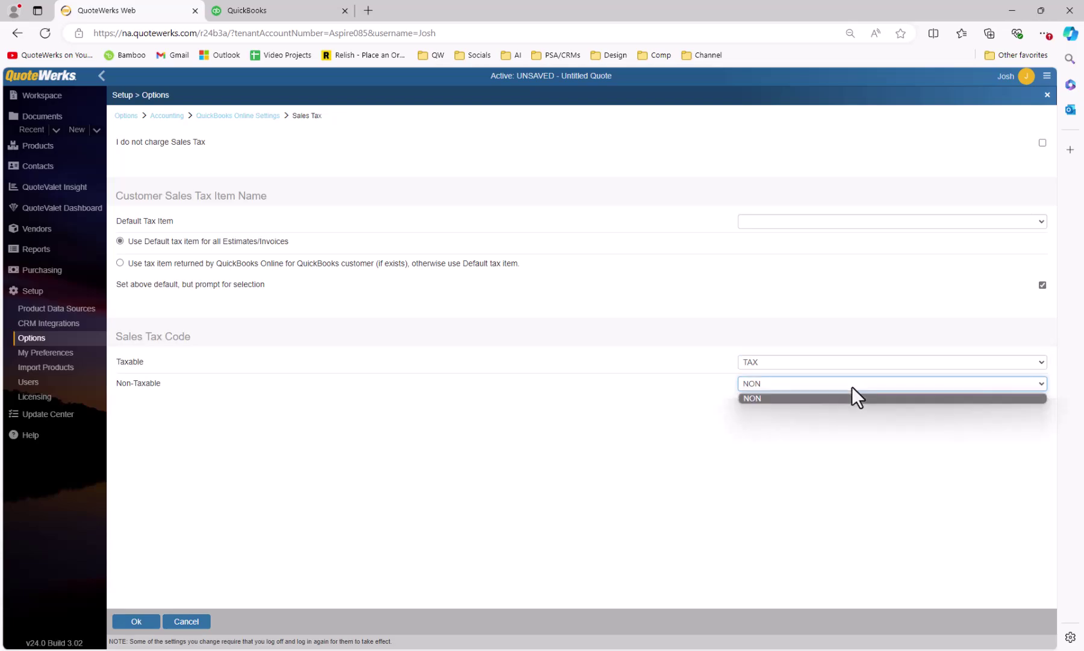
left_click(853, 388)
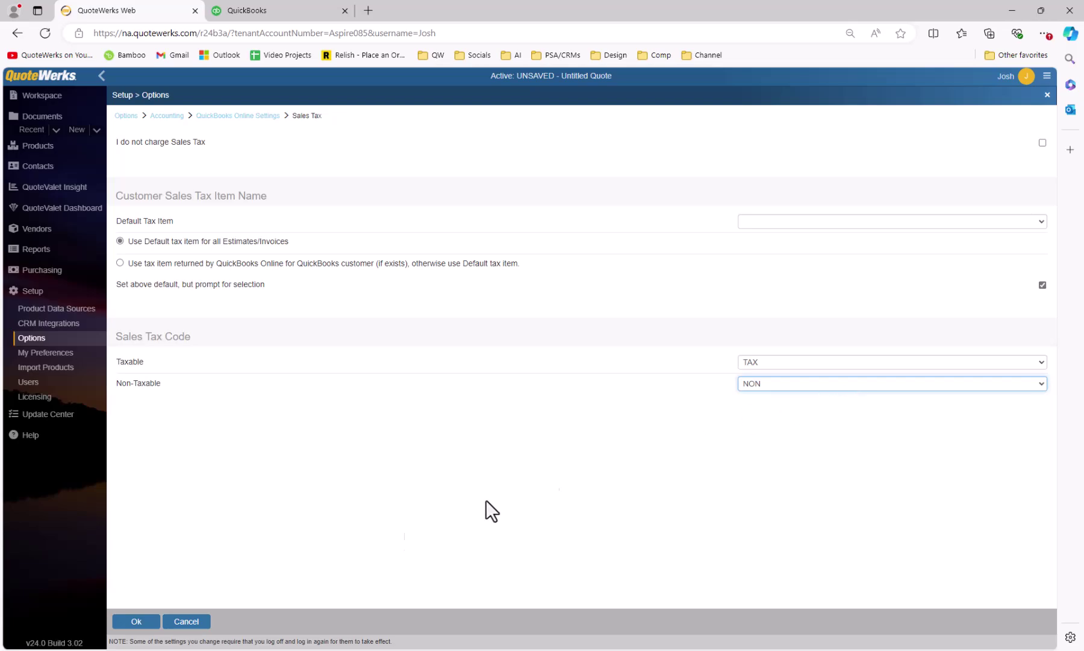
left_click(155, 614)
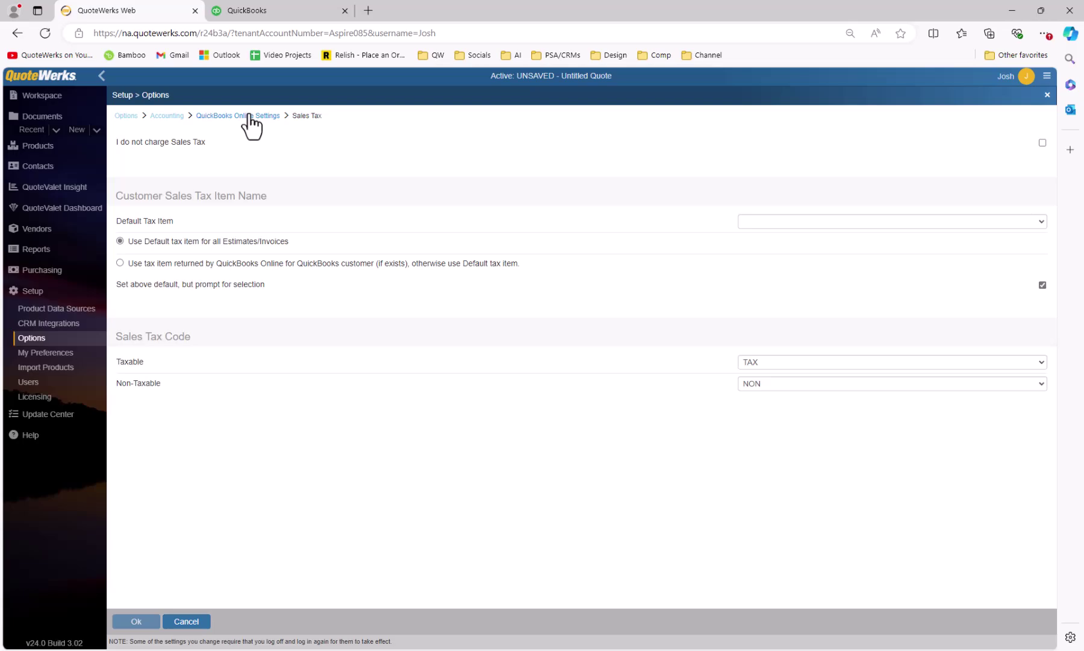
left_click(249, 115)
Step: Open Mappings and keep the transaction BillTo mapped to QuoteWerks Document SoldTo
left_click(128, 194)
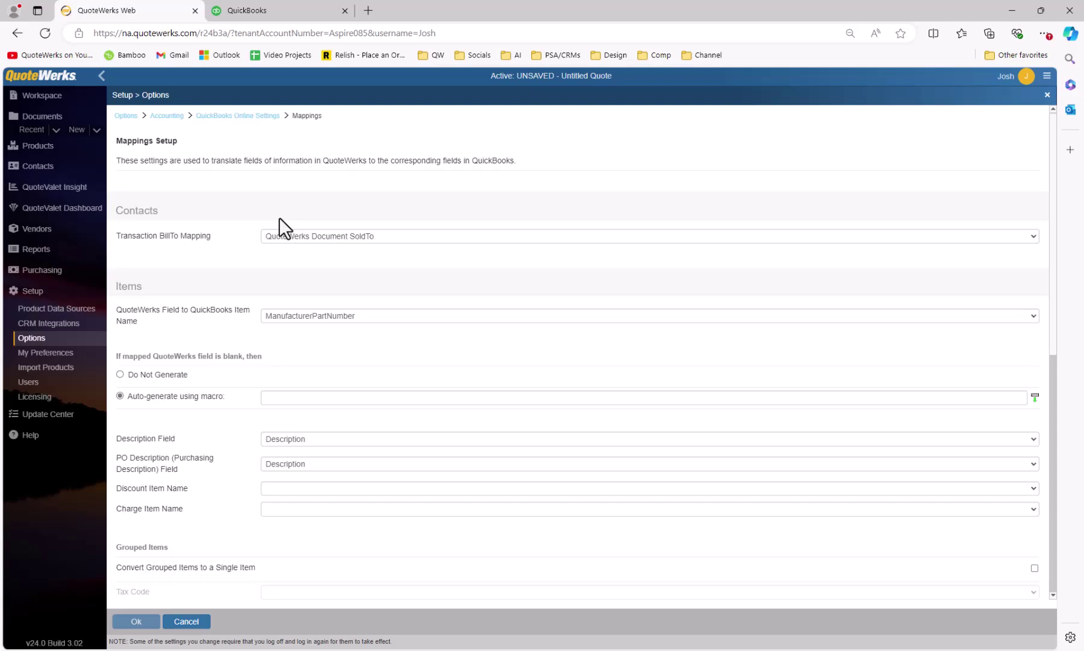
left_click(1030, 236)
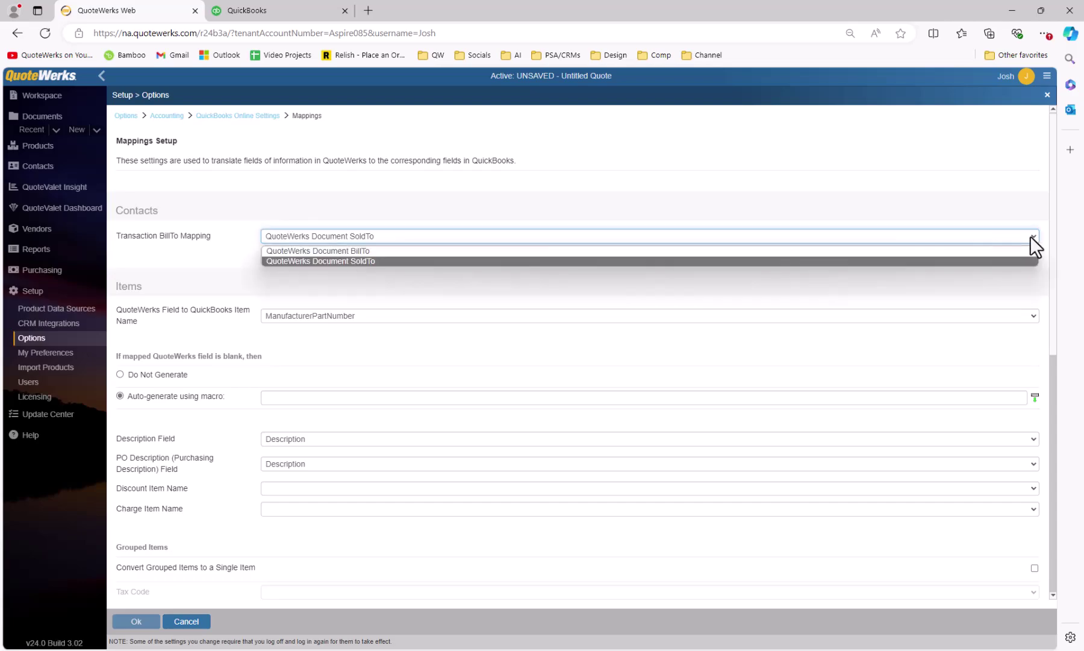
left_click(1030, 235)
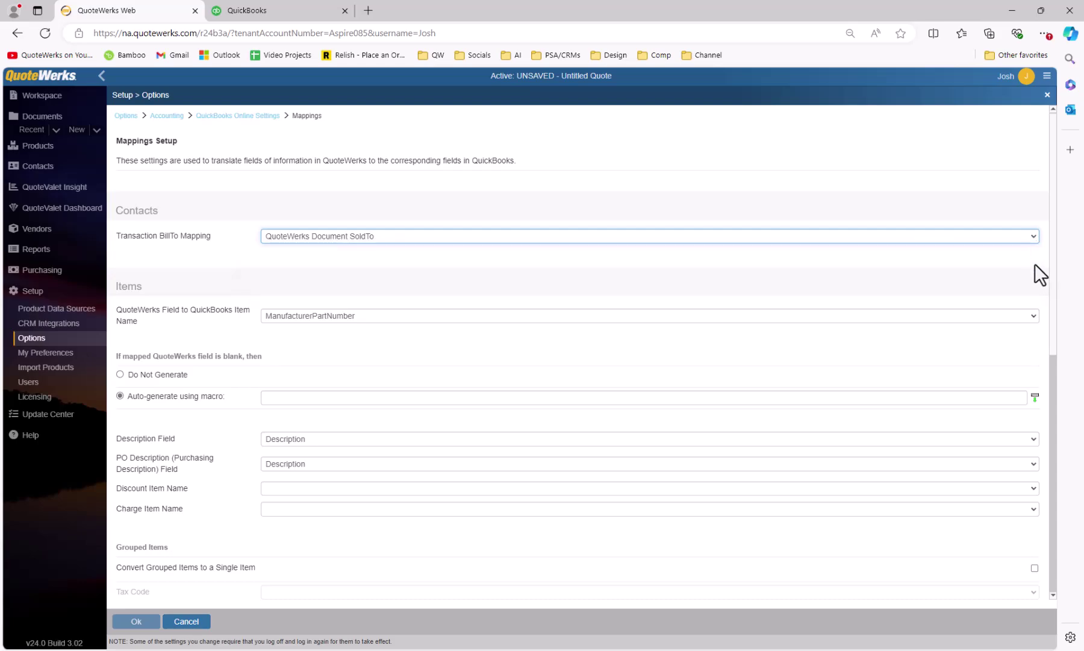
left_click(1035, 315)
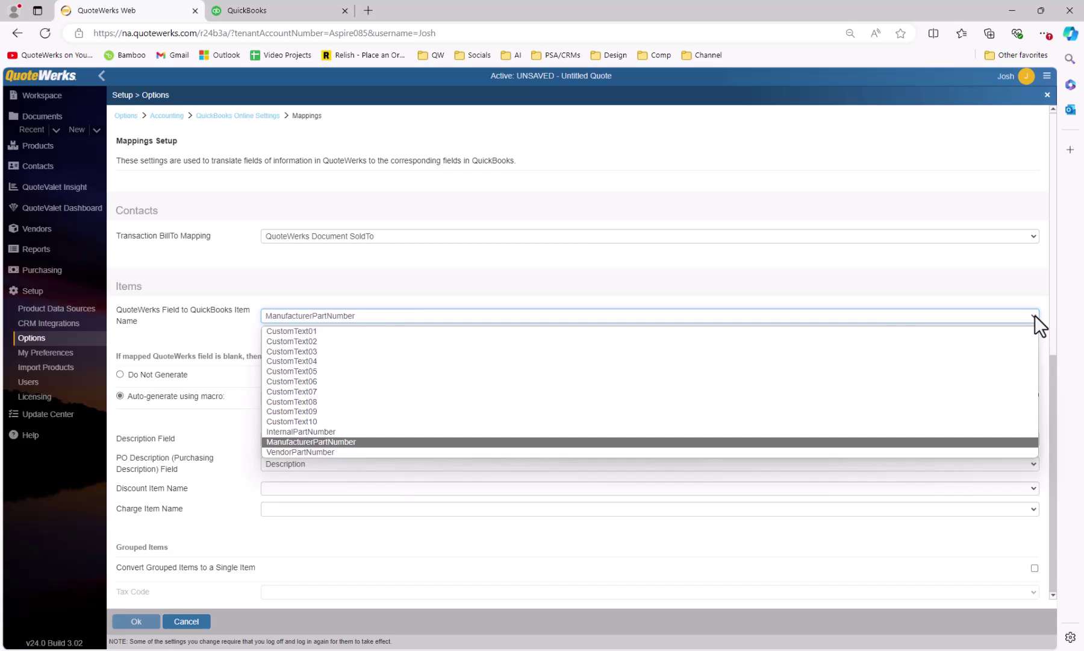
Step: Try VendorPartNumber as the QuickBooks item name field, then revert to ManufacturerPartNumber
left_click(1035, 315)
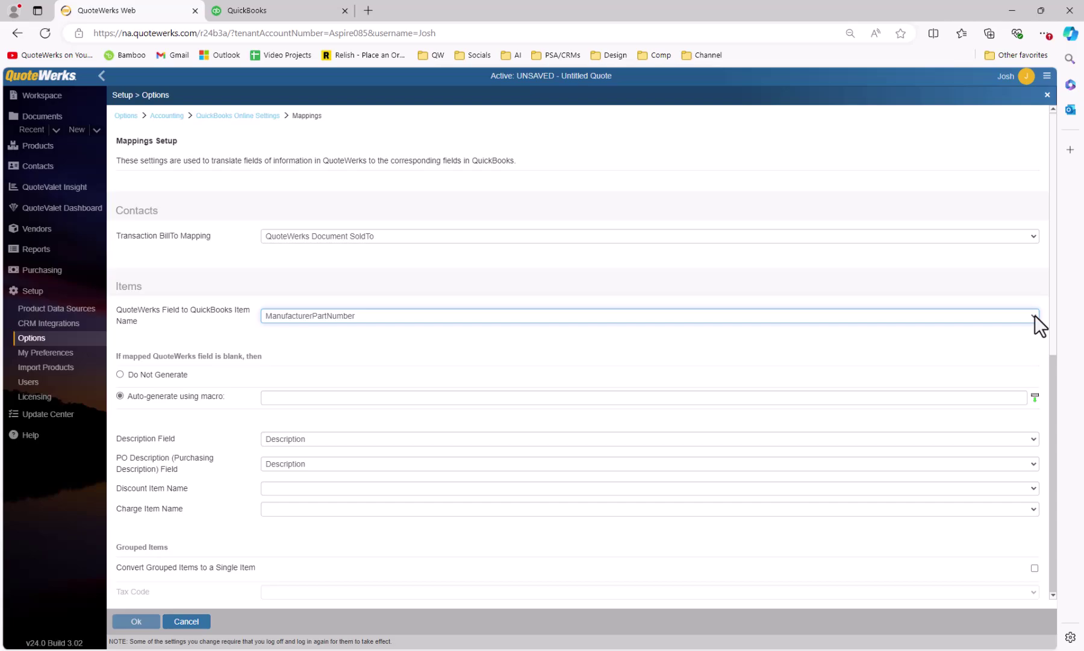
left_click(1035, 315)
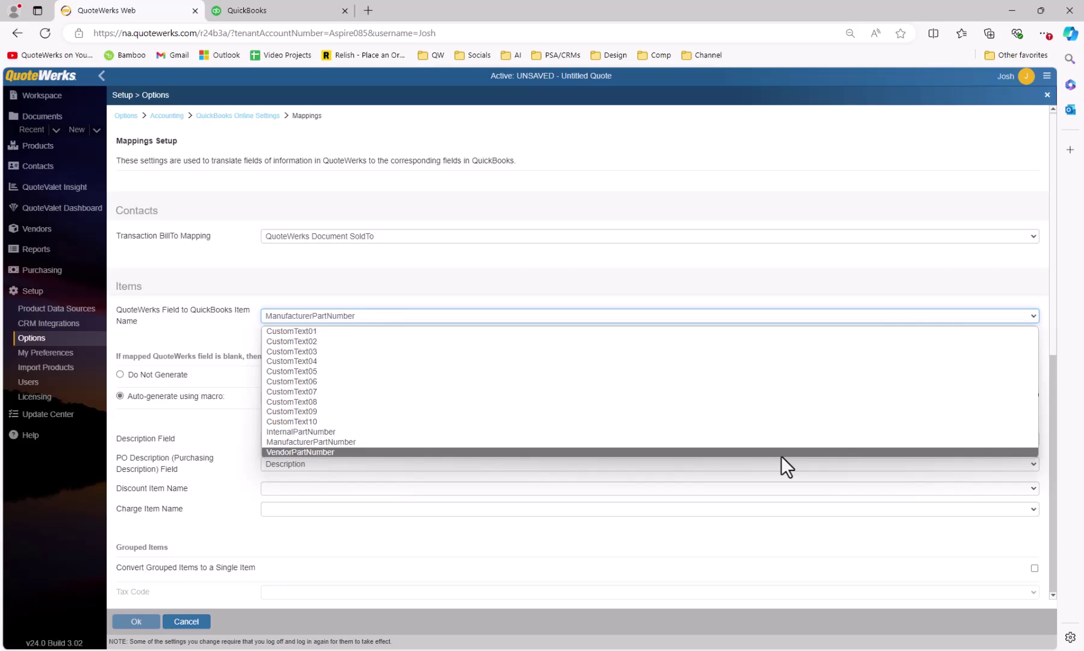
left_click(730, 452)
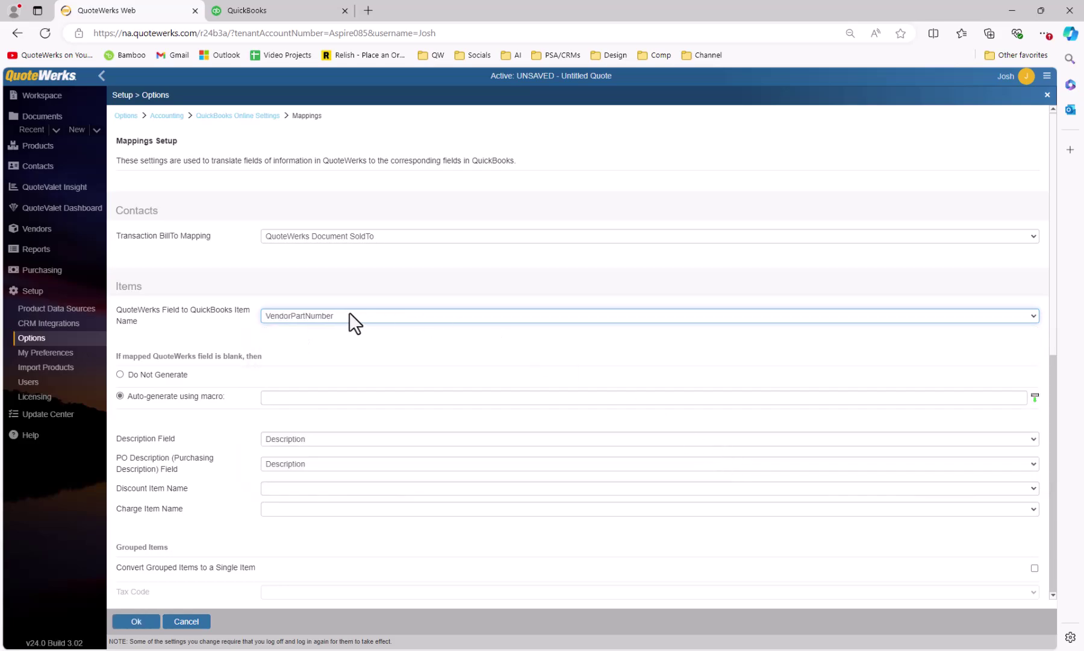
left_click(1035, 317)
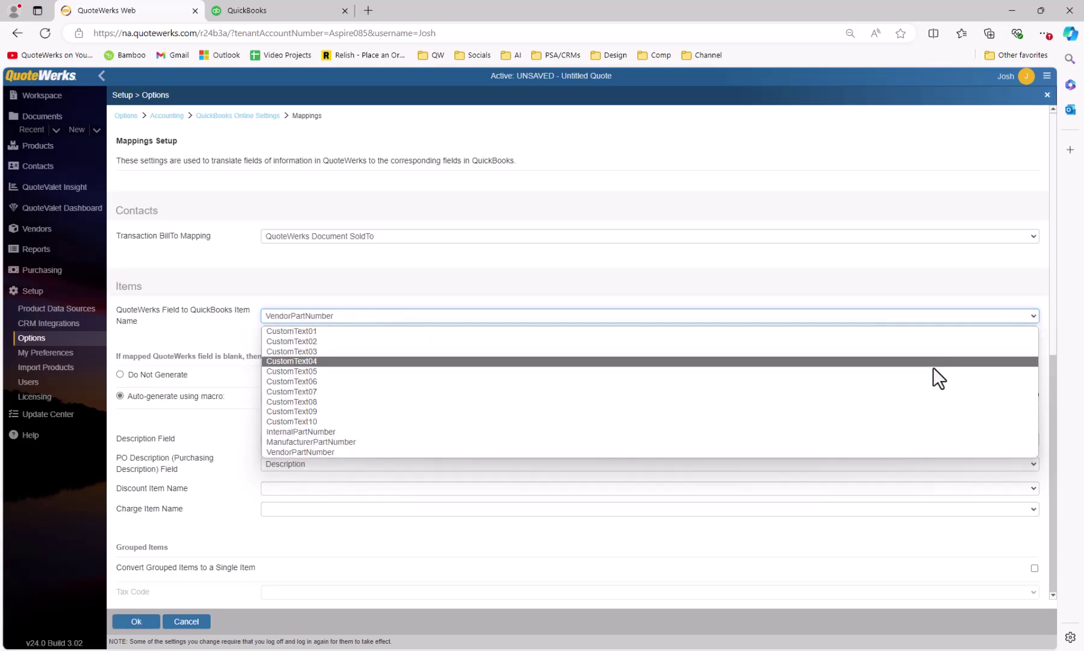
left_click(819, 441)
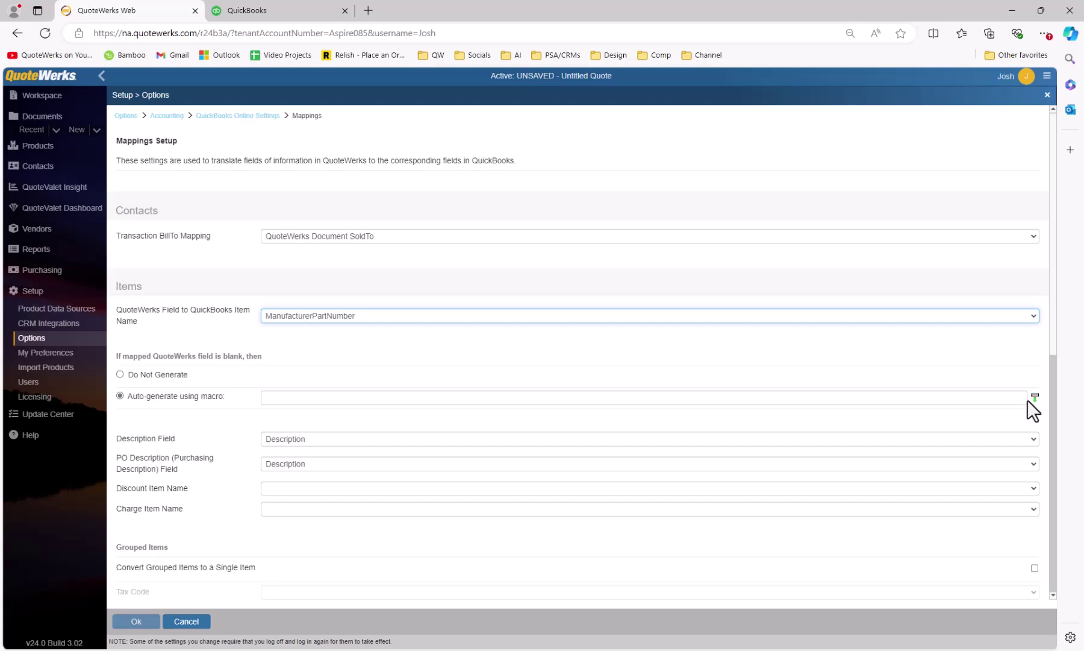
left_click(1035, 397)
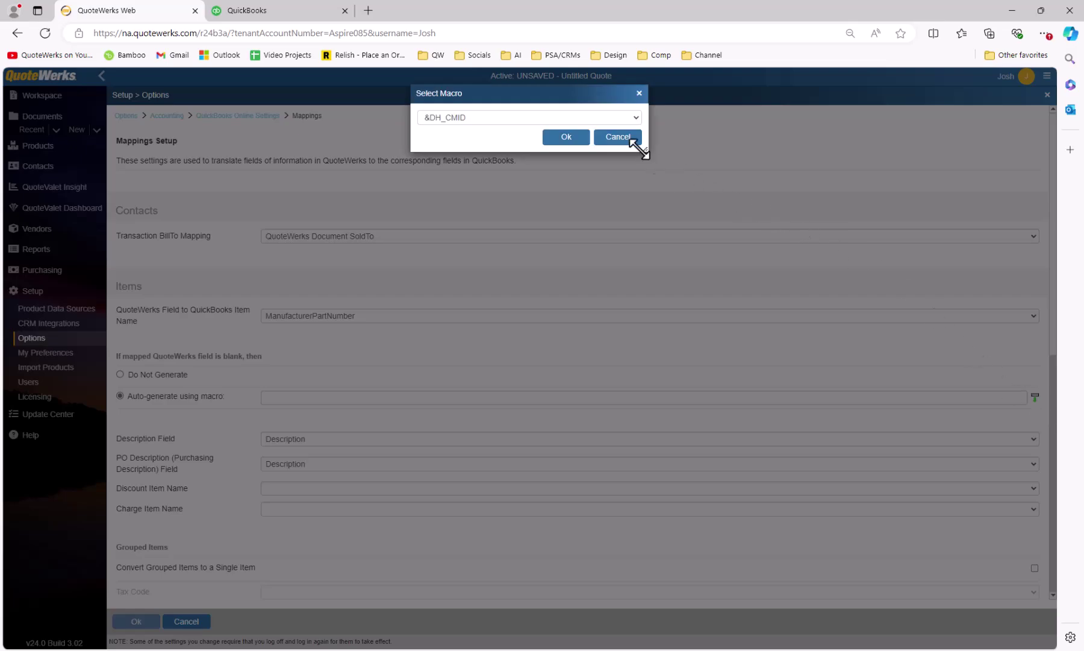
left_click(612, 116)
scroll(591, 229, "down", 8)
left_click(643, 98)
left_click(640, 93)
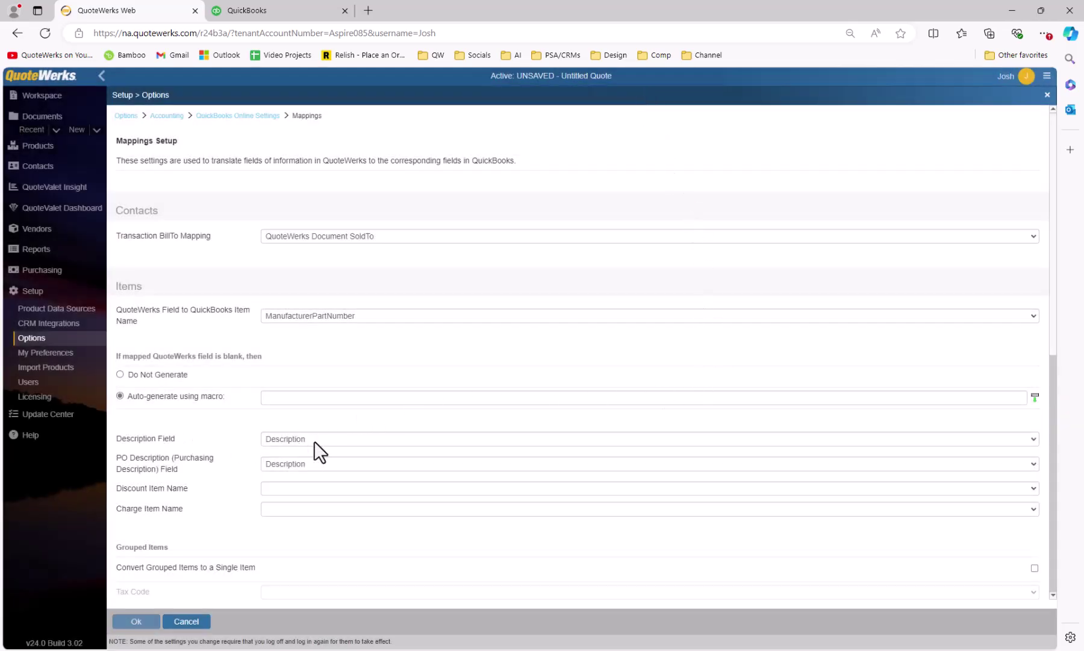
left_click(1034, 439)
left_click(1034, 439)
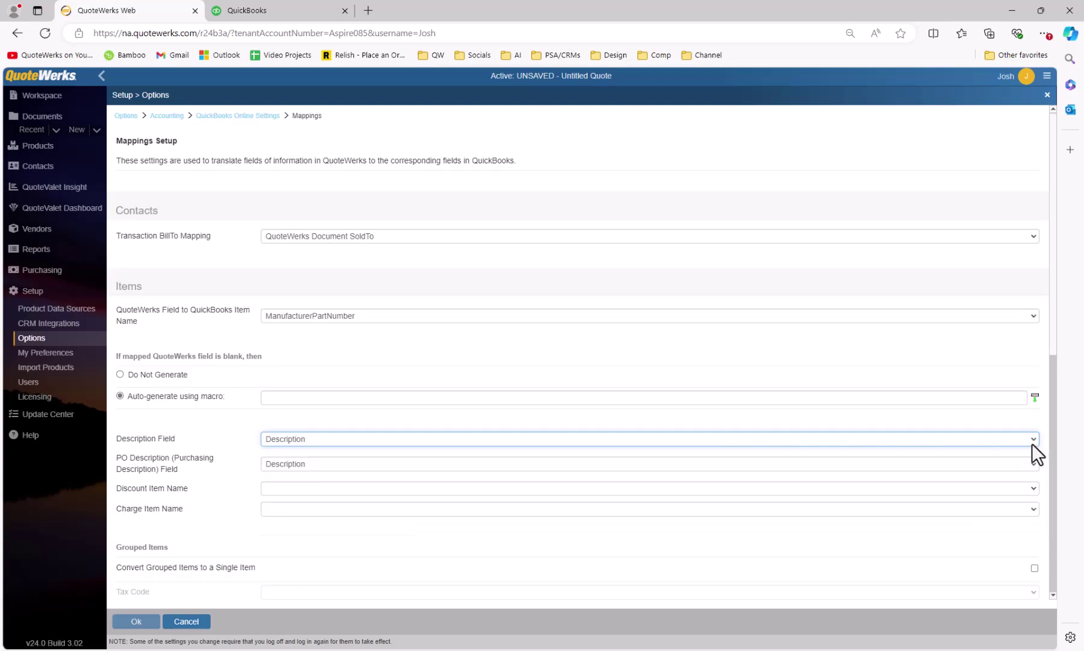
left_click(1032, 464)
left_click(1031, 465)
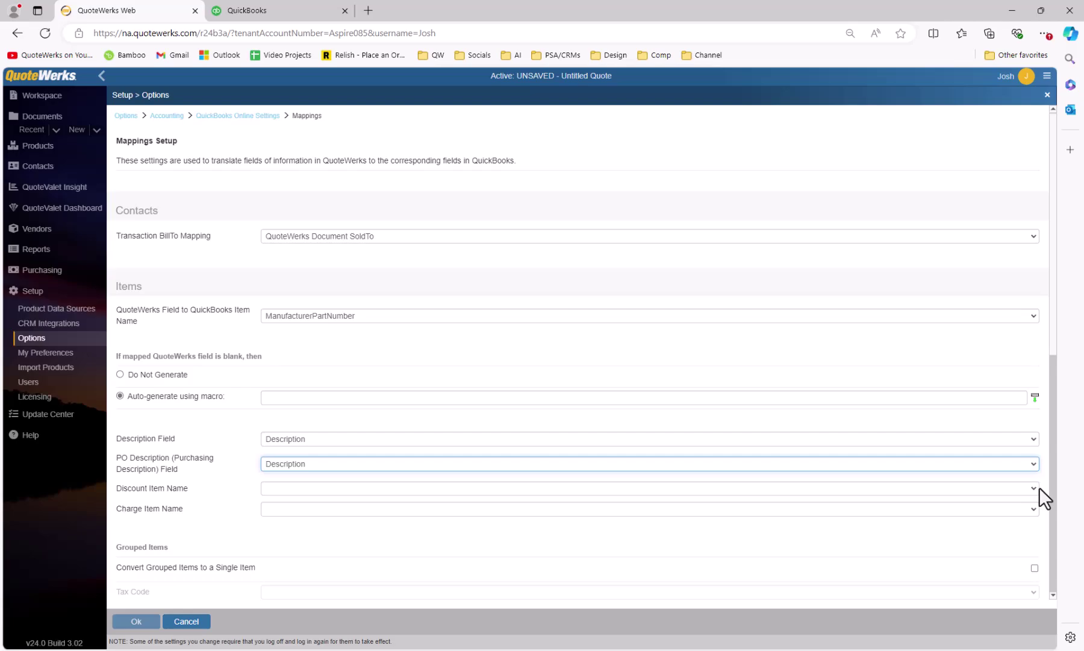
left_click(1033, 489)
scroll(964, 467, "down", 2)
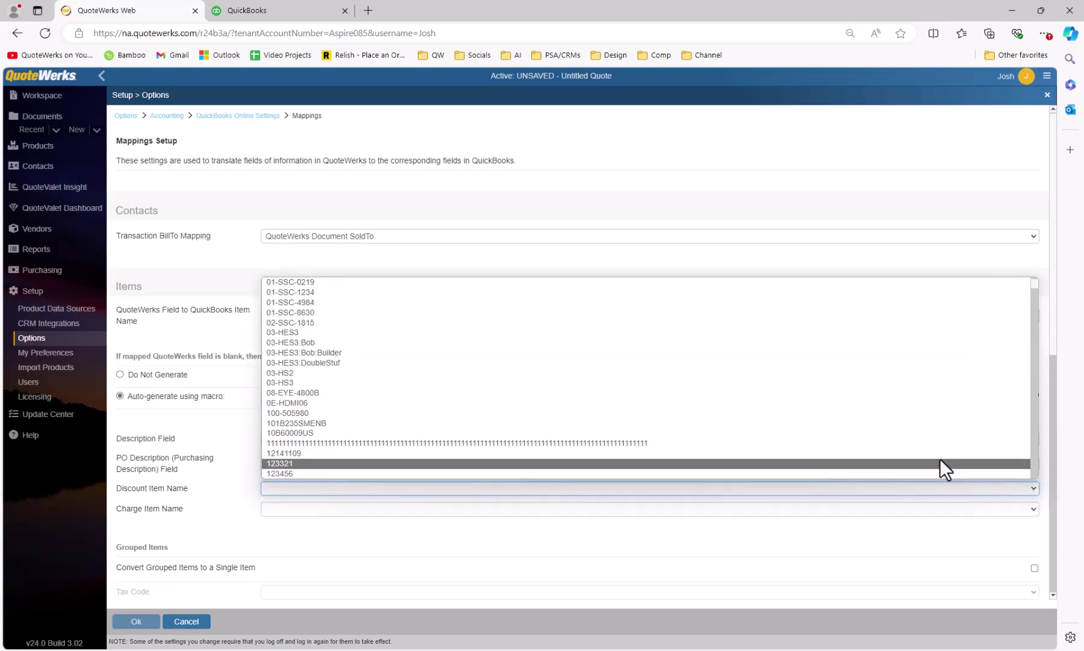
scroll(786, 408, "down", 15)
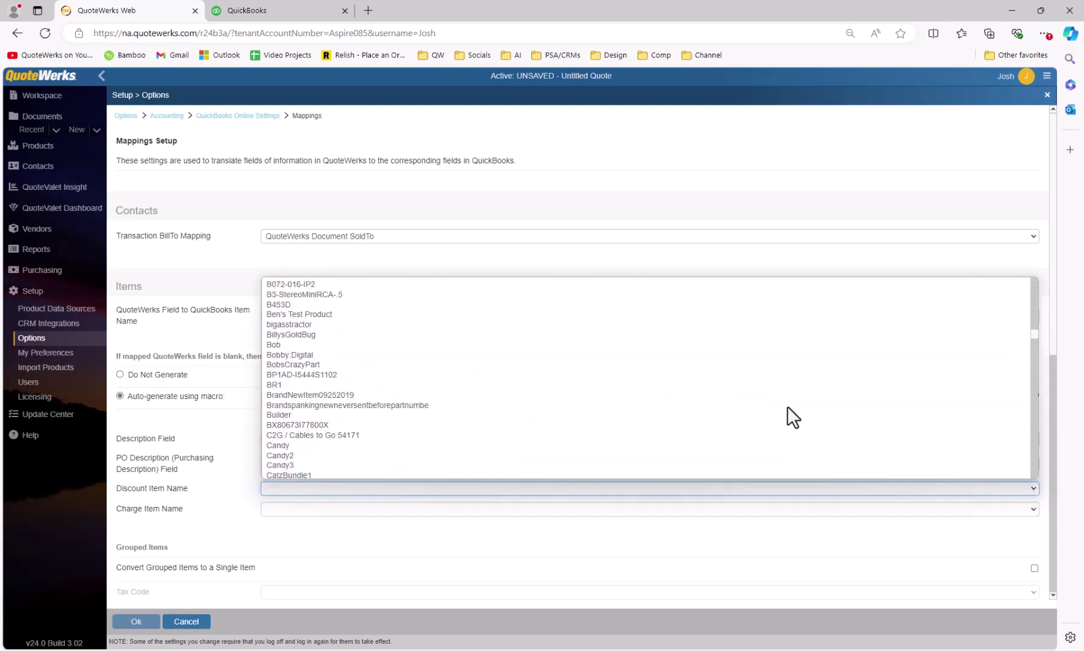
left_click(935, 533)
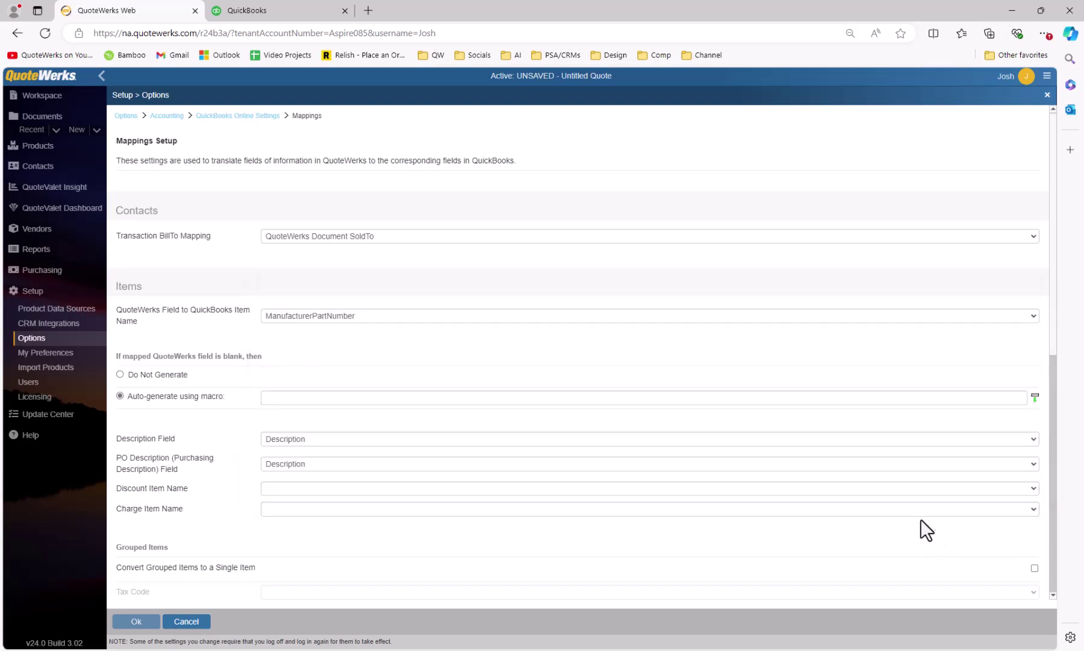
Step: Leave grouped items unconverted, set their Tax Code to TAX, and include group headers as comments
scroll(904, 533, "down", 1)
scroll(881, 543, "down", 6)
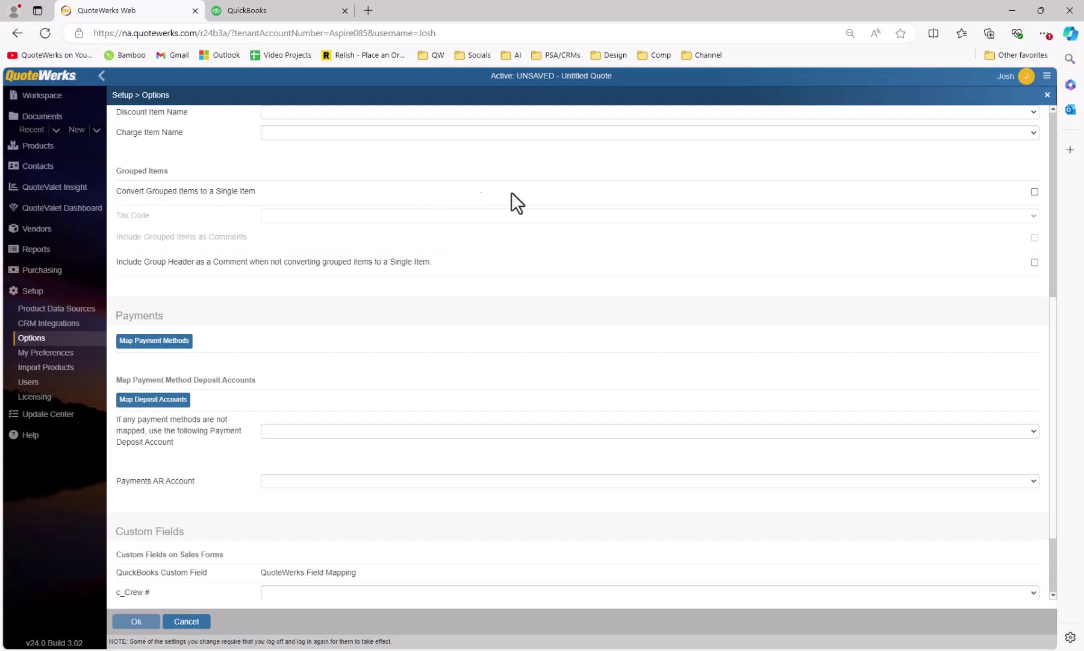
left_click(1036, 190)
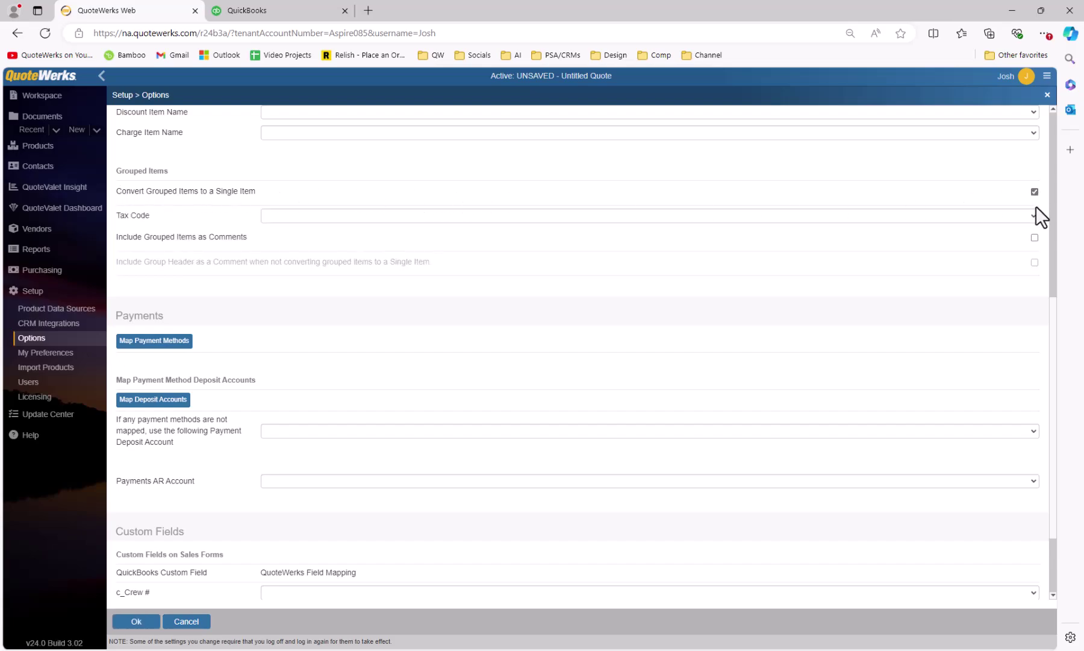
left_click(1034, 216)
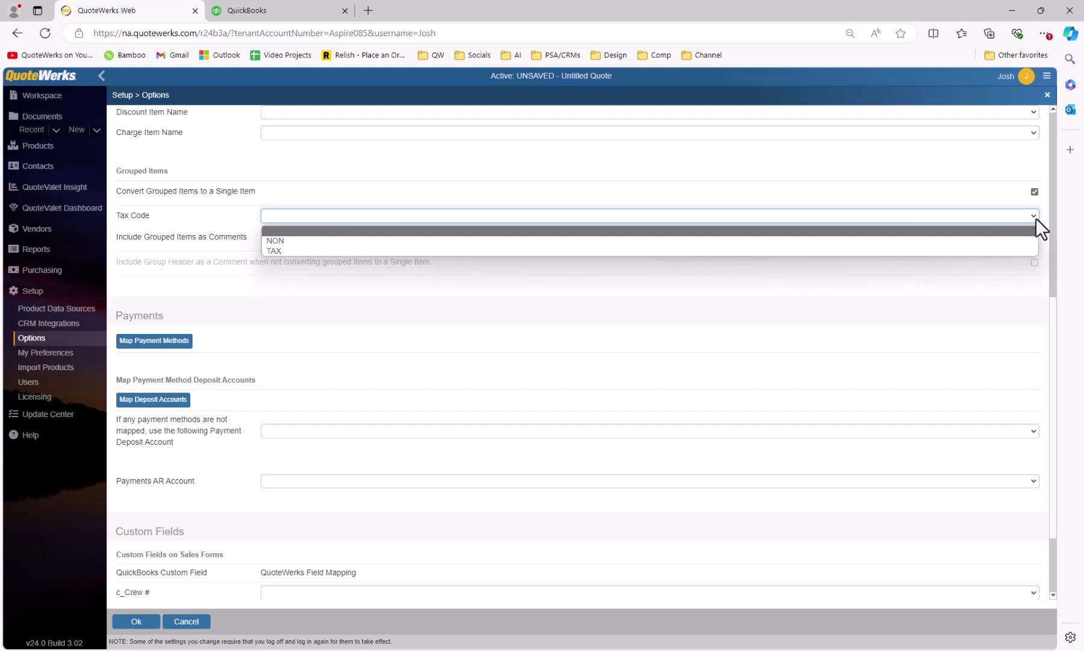
left_click(1028, 250)
left_click(1035, 237)
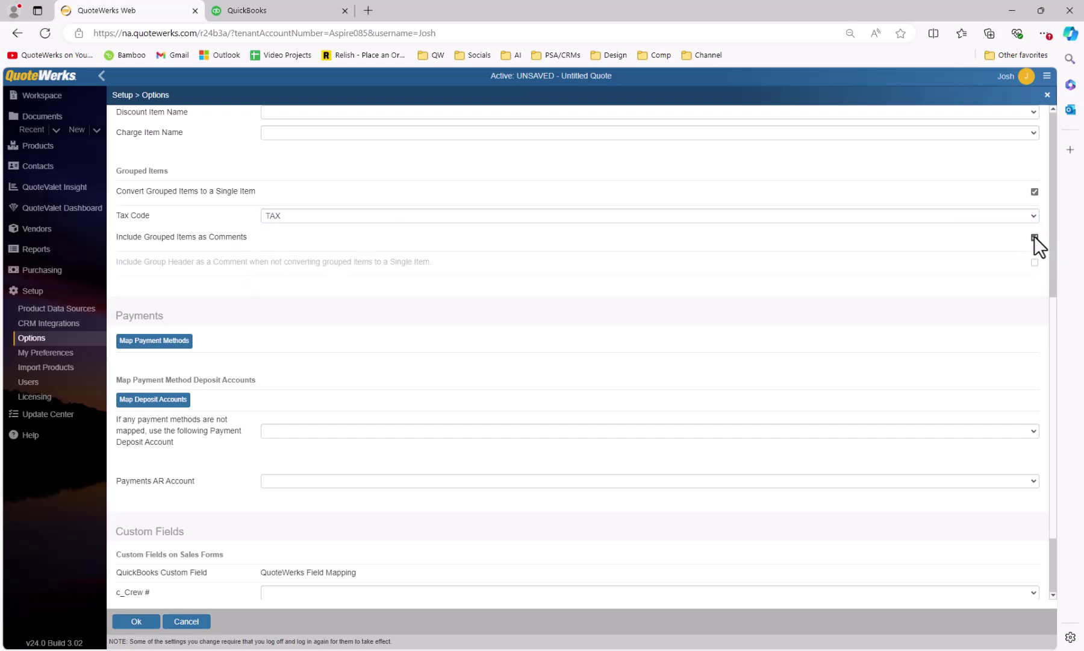
left_click(1034, 191)
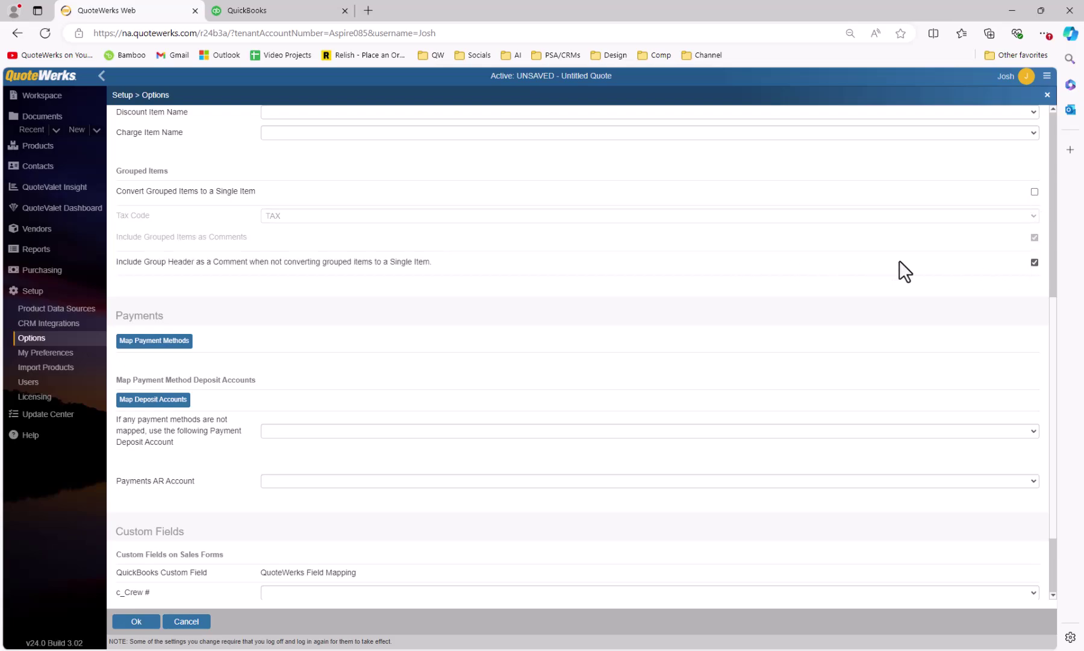
scroll(899, 260, "down", 1)
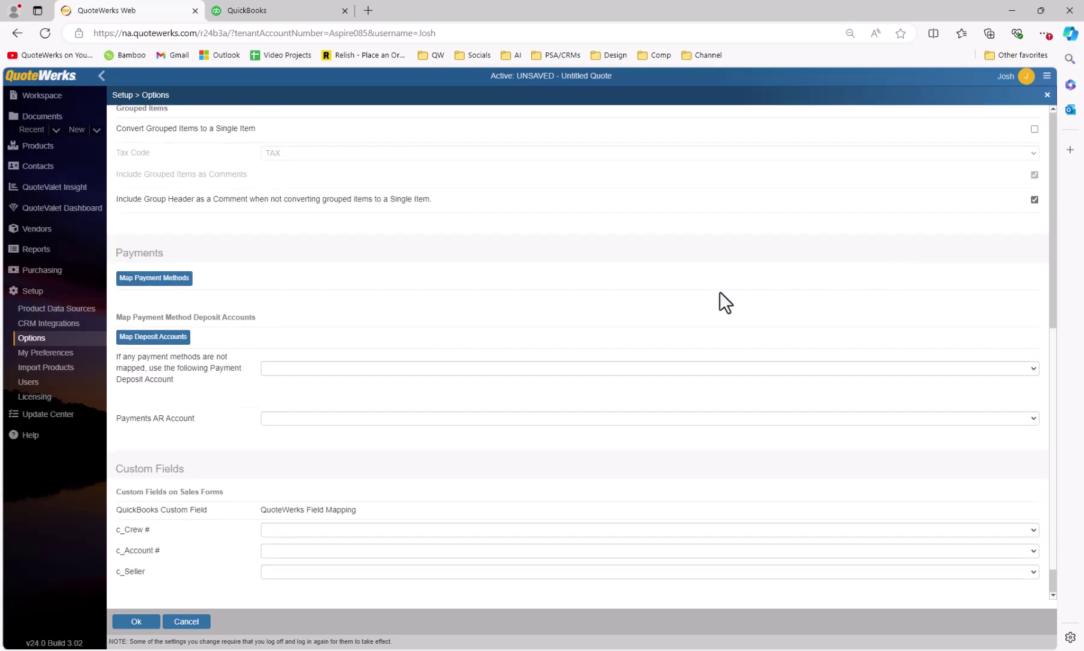
Step: Map payment methods VISA, MC, AMEX and DISC to Visa, MasterCard, American Express and Discover
left_click(174, 279)
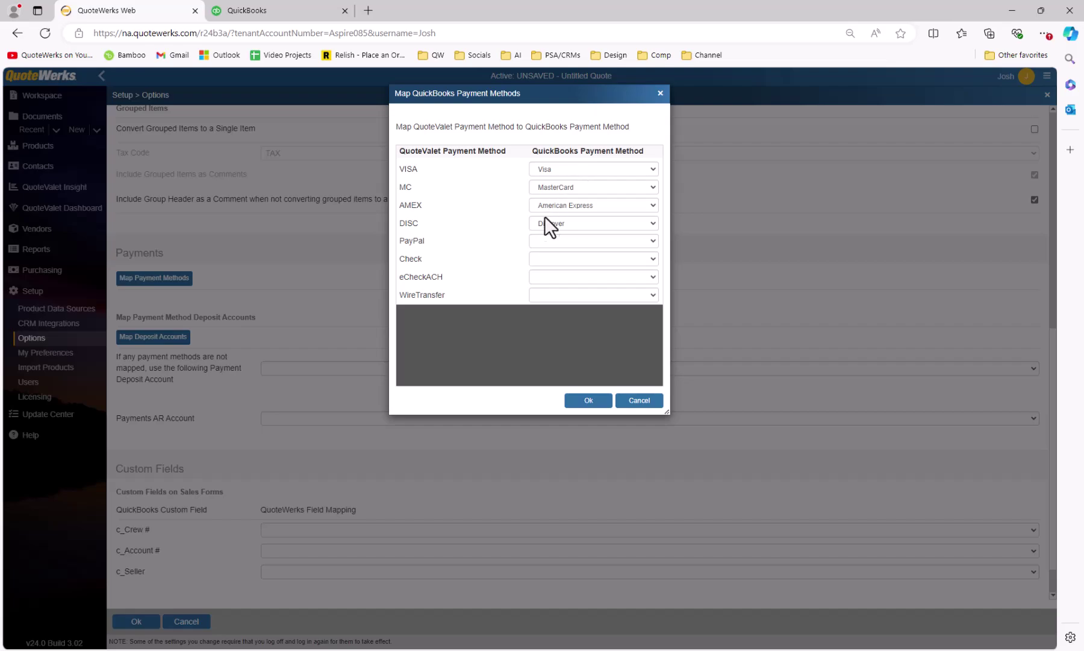
left_click(652, 170)
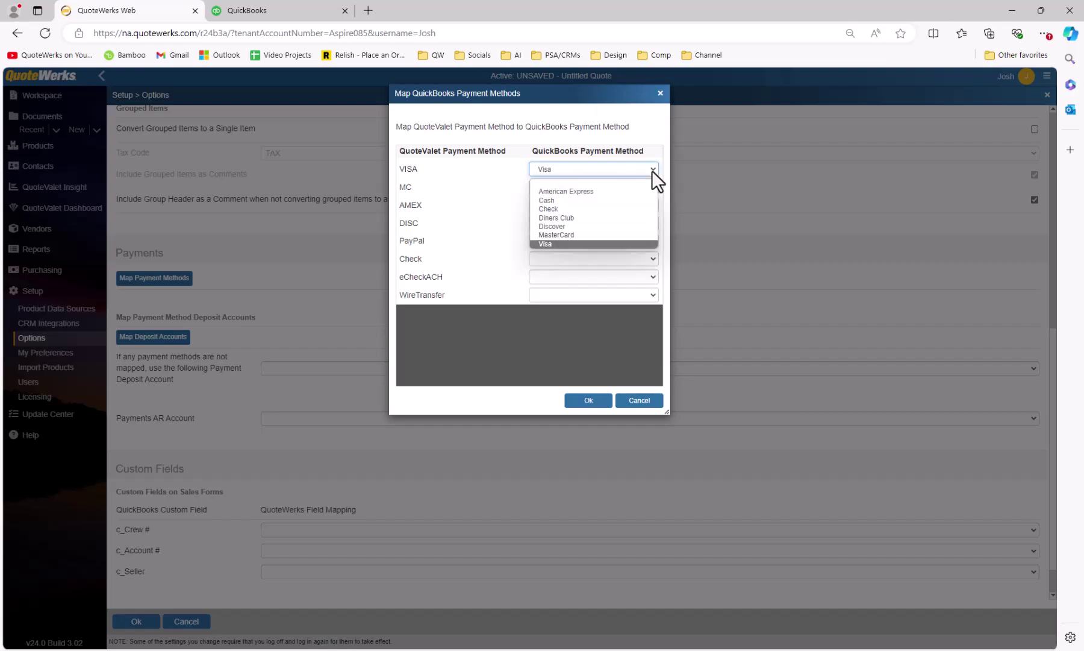
left_click(651, 171)
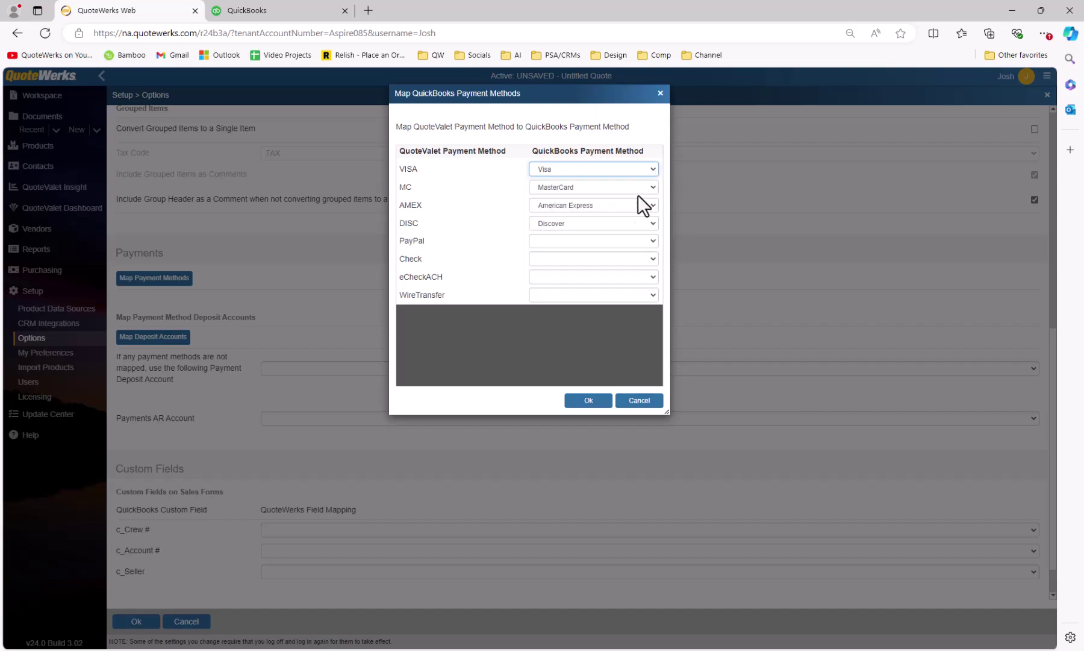
left_click(591, 401)
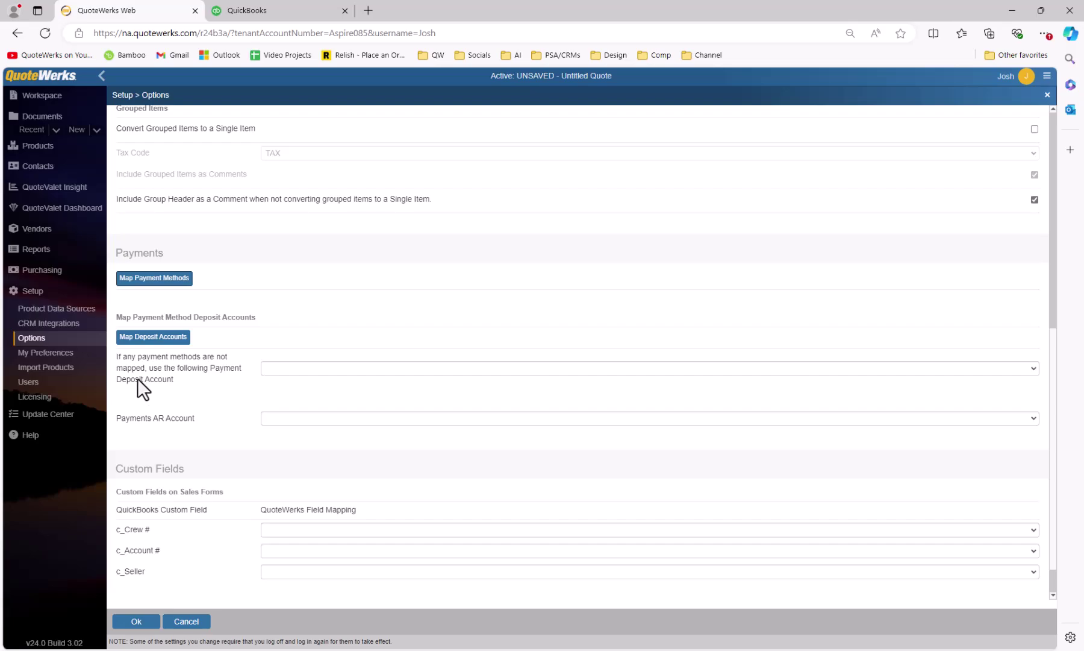
left_click(155, 341)
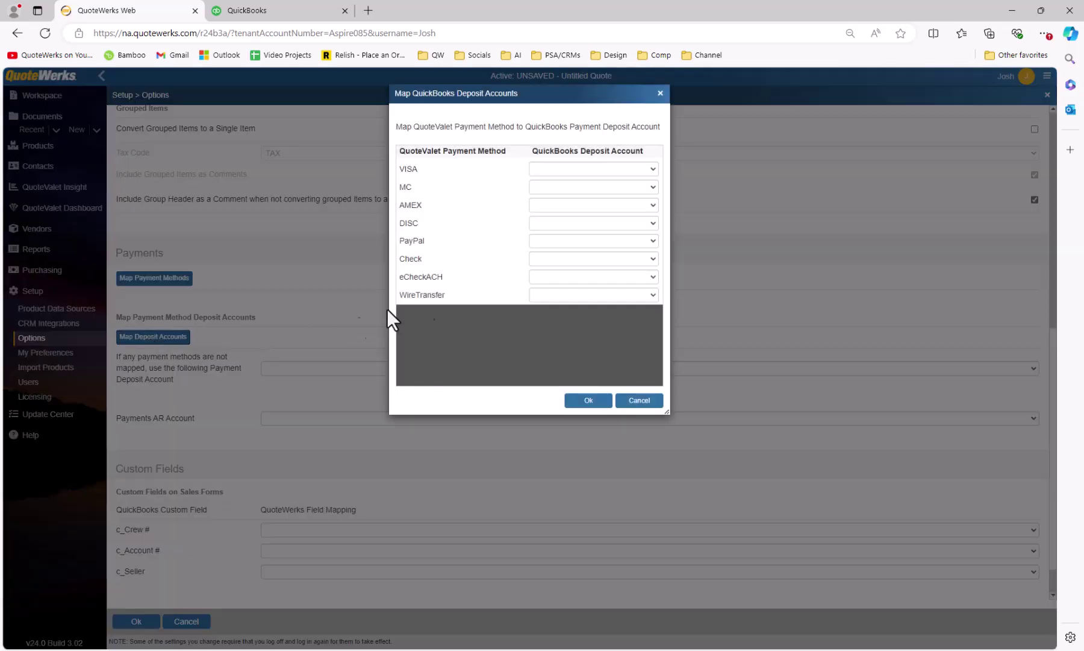
left_click(655, 169)
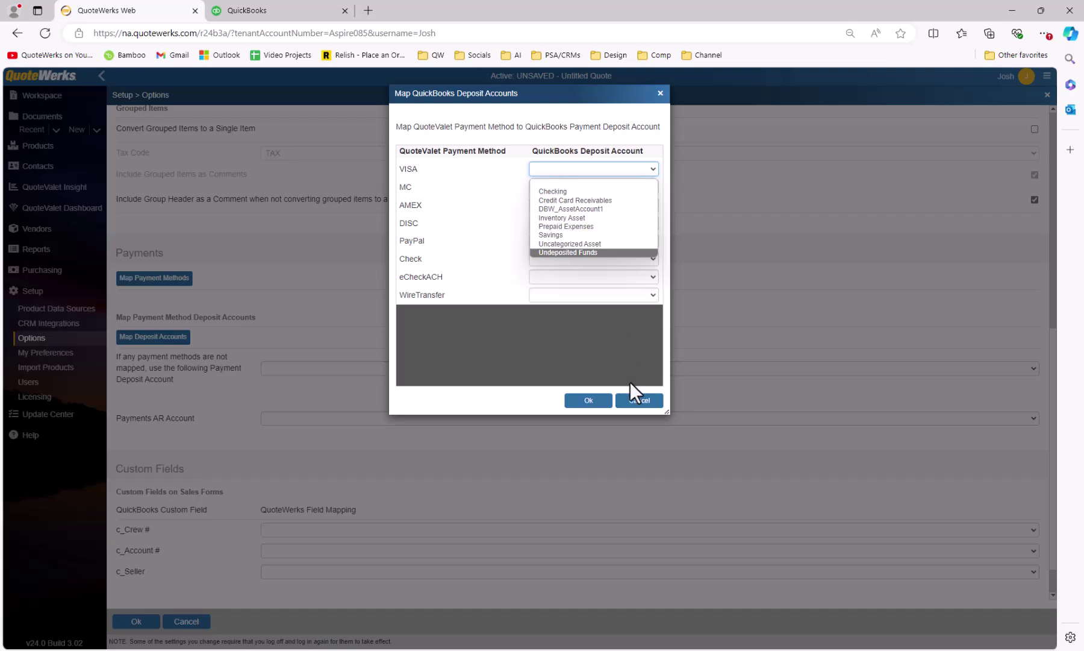
left_click(634, 402)
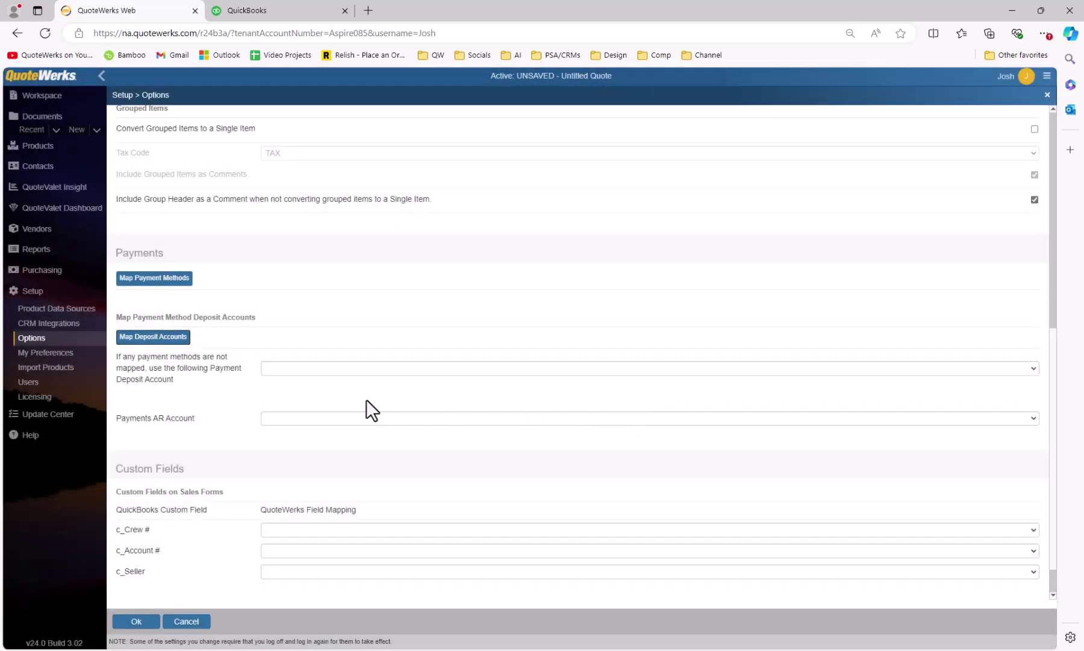
left_click(453, 367)
left_click(453, 367)
left_click(497, 418)
left_click(497, 419)
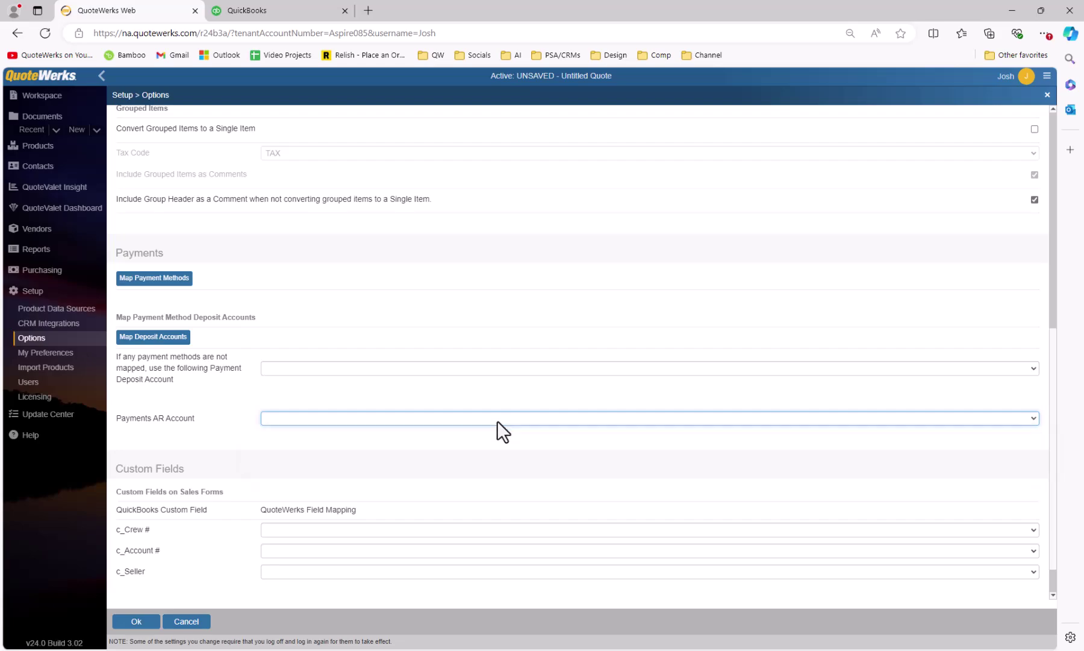
scroll(499, 446, "down", 1)
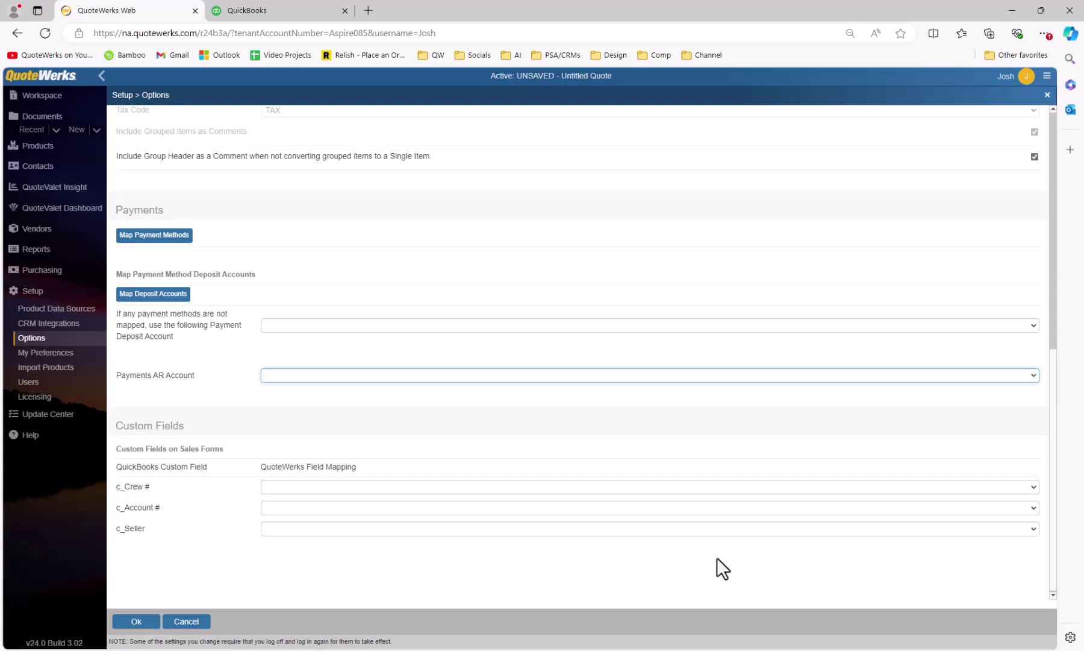
Step: Map c_Crew # to CustomText01, save the mappings, and return to QuickBooks Online Settings
left_click(1034, 486)
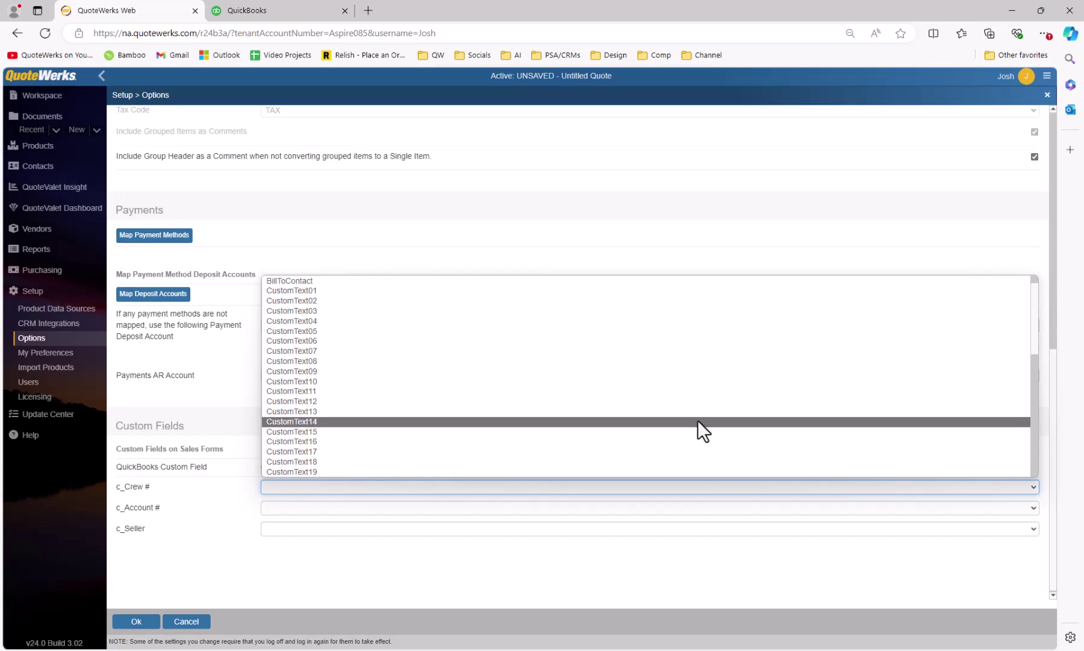
left_click(584, 292)
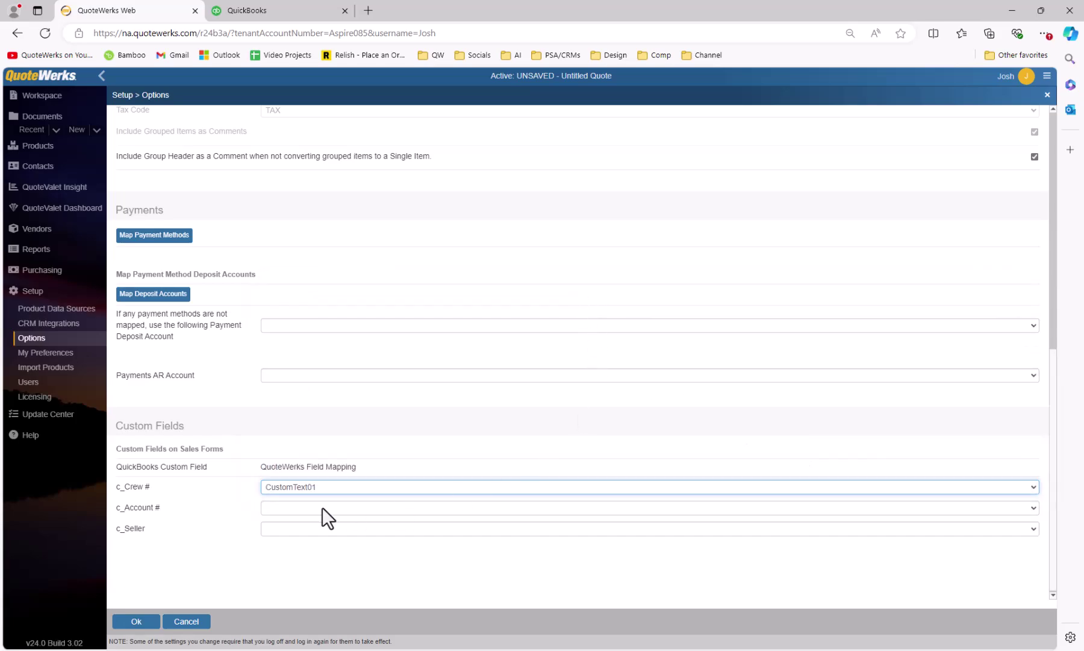
left_click(147, 624)
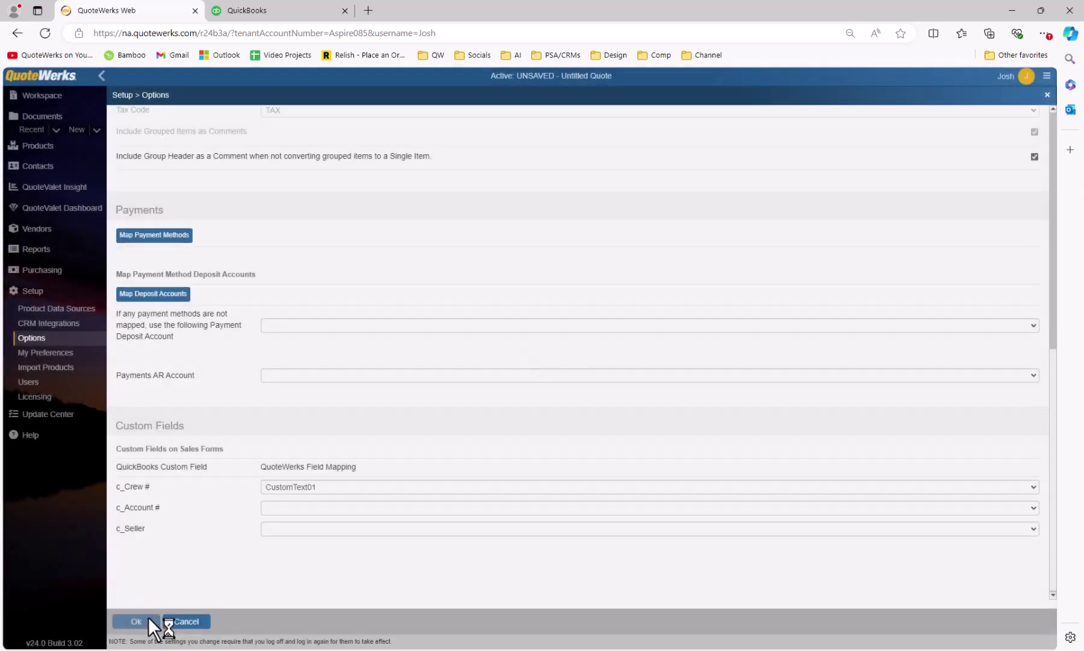
scroll(168, 584, "up", 8)
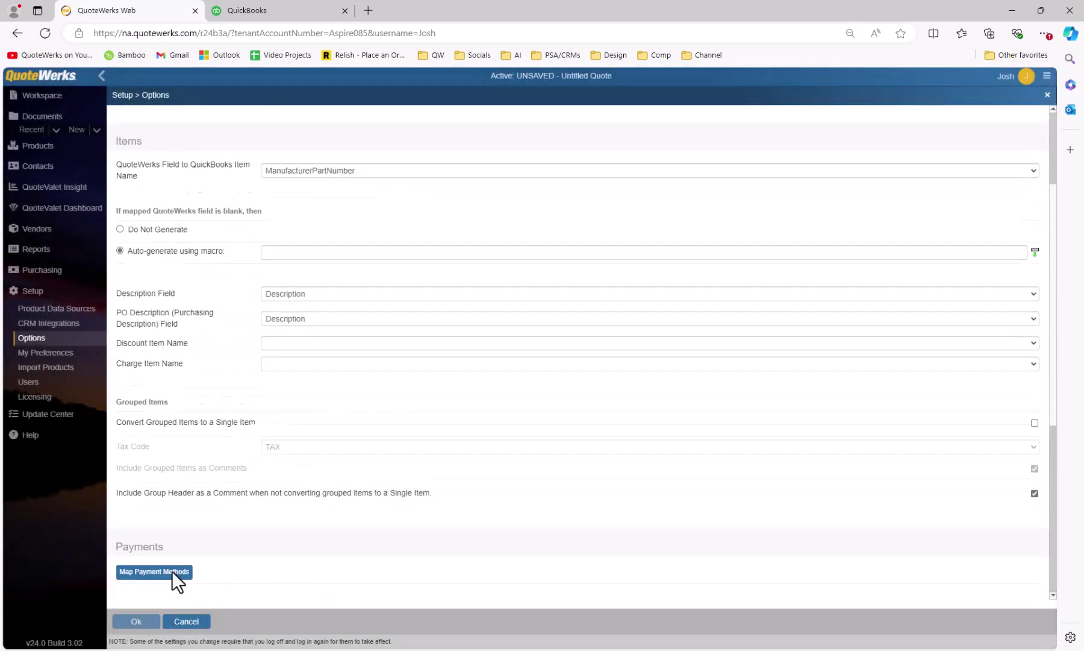
left_click(243, 118)
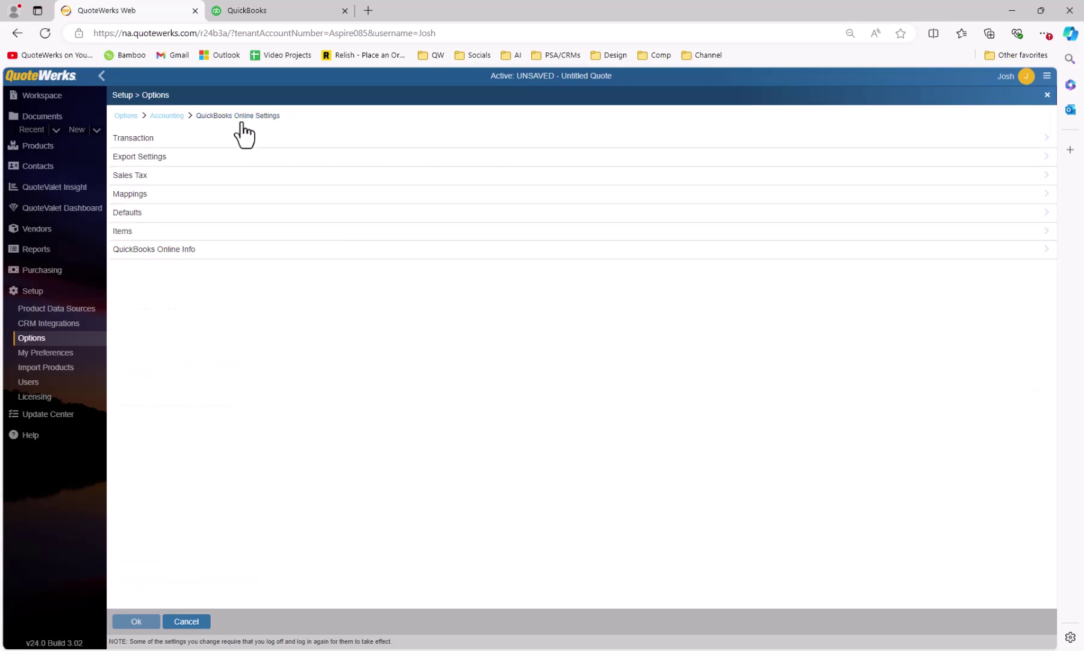
Step: On the New Item Defaults page, set Default Item Type to NonInventory
left_click(229, 217)
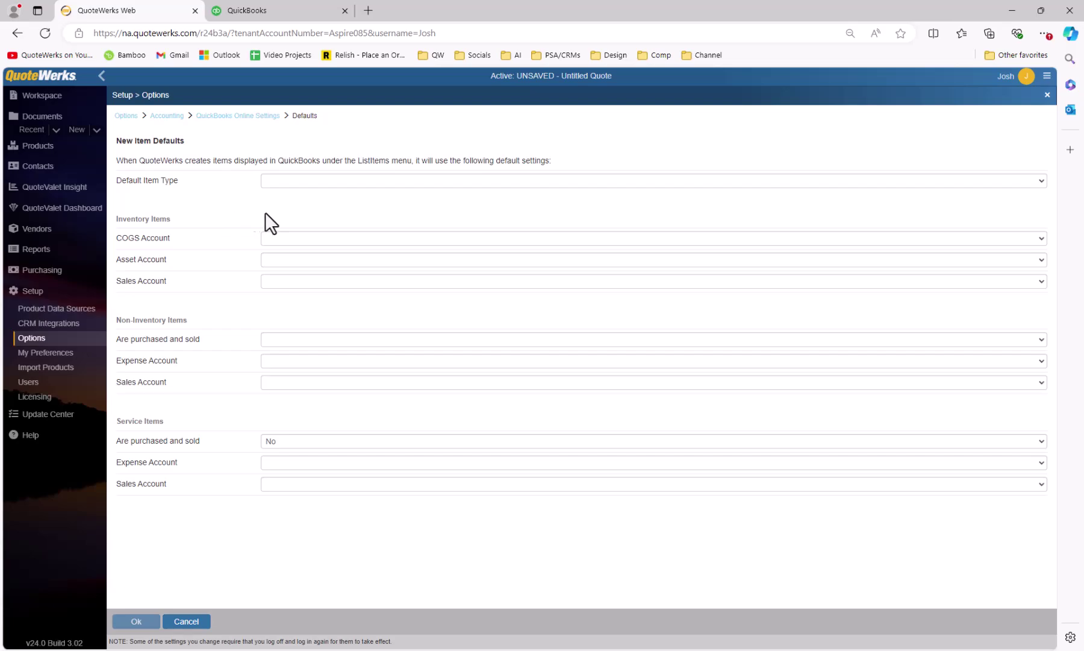
left_click(1042, 182)
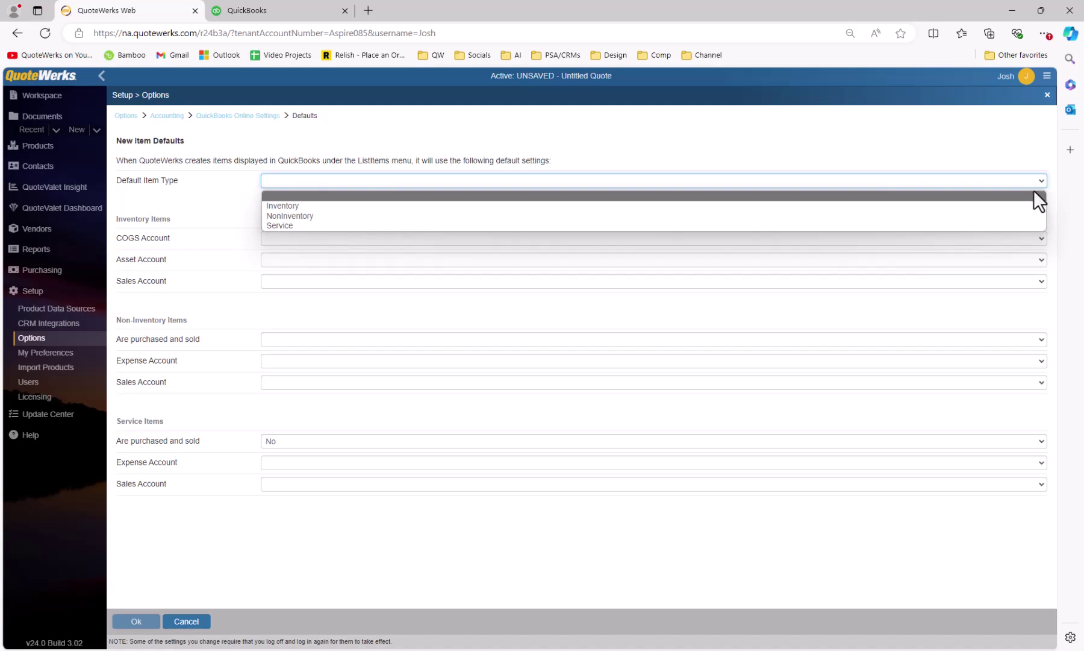
left_click(1017, 215)
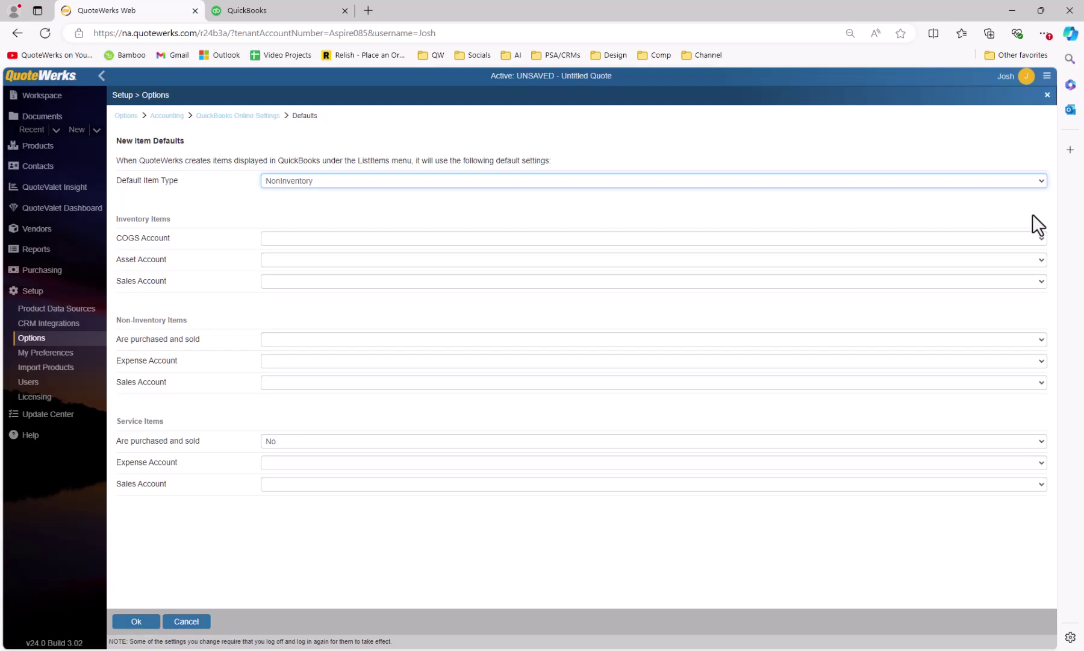
Step: Set inventory defaults: COGS Accounting, asset CMW_Fixed Assets, sales Billable Expense Income
left_click(1041, 237)
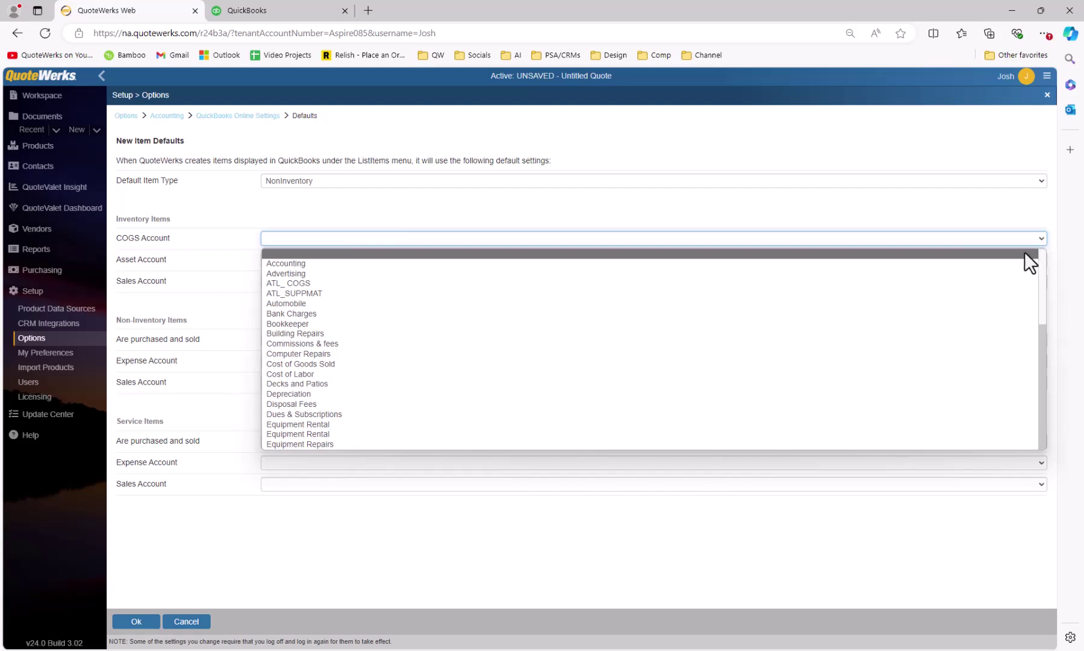
left_click(1011, 263)
left_click(1037, 259)
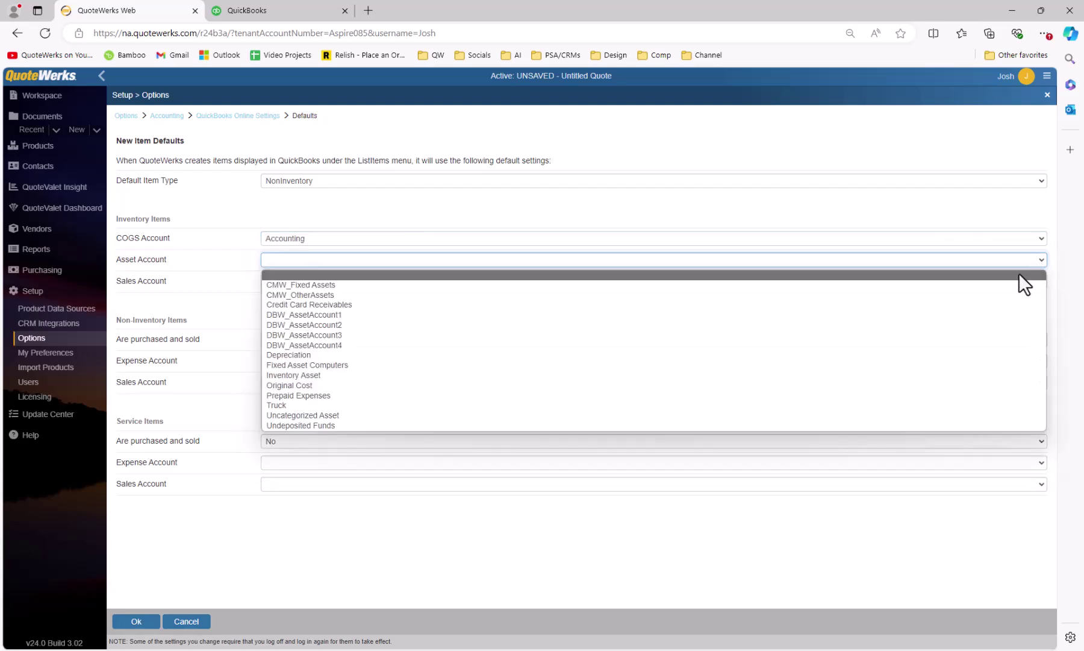
left_click(1003, 285)
left_click(1039, 282)
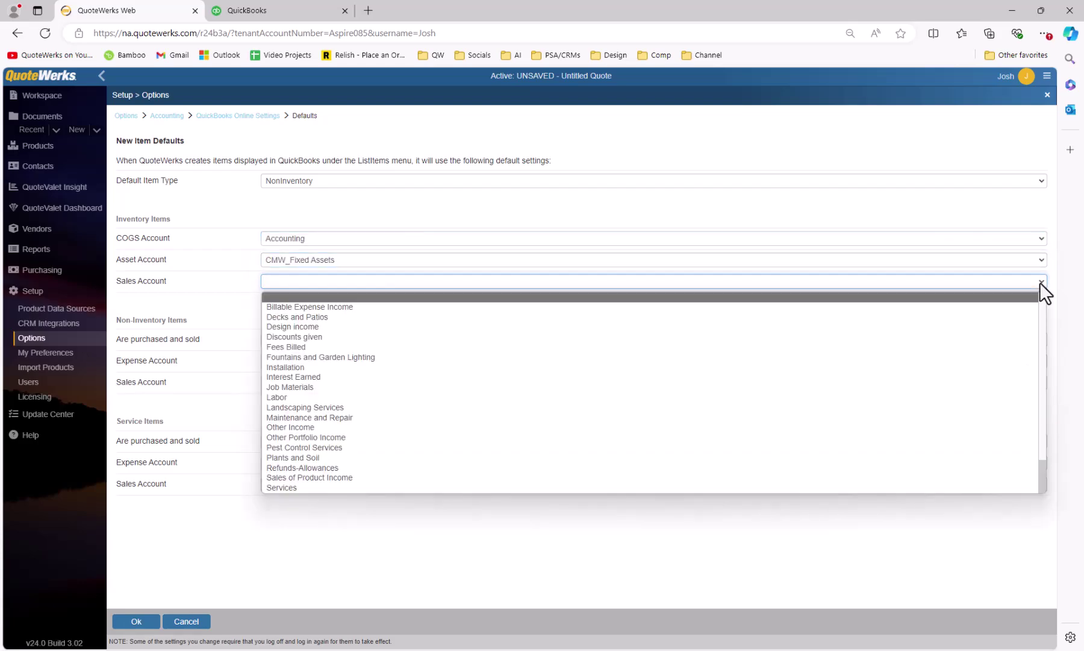
left_click(973, 308)
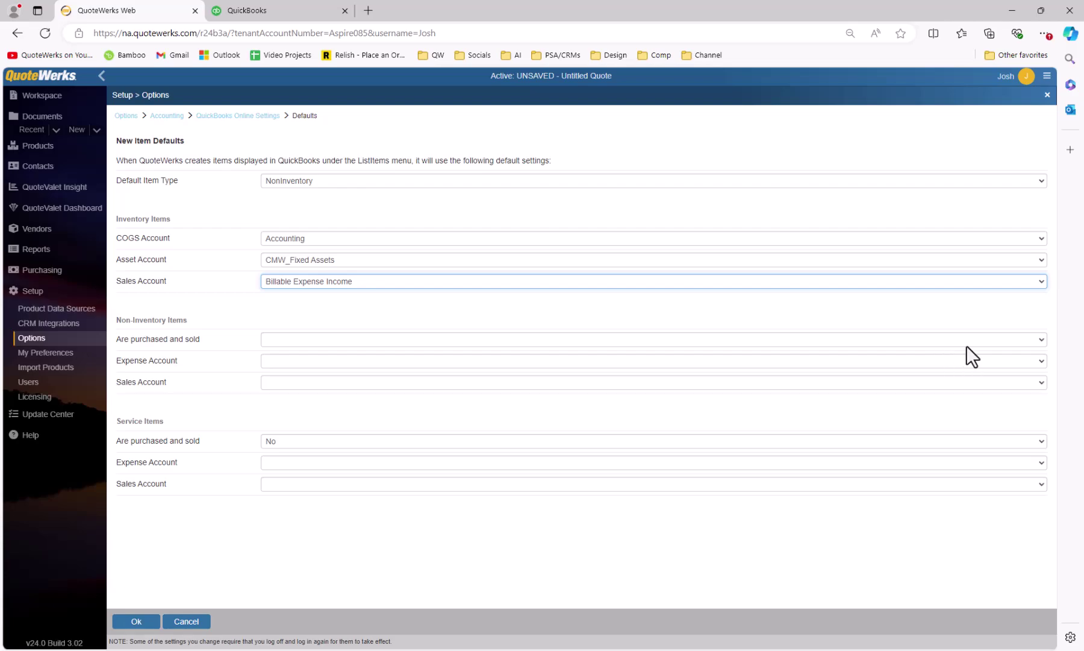
Step: Mark non-inventory items purchased and sold, with expense Accounting and sales Billable Expense Income
left_click(1040, 340)
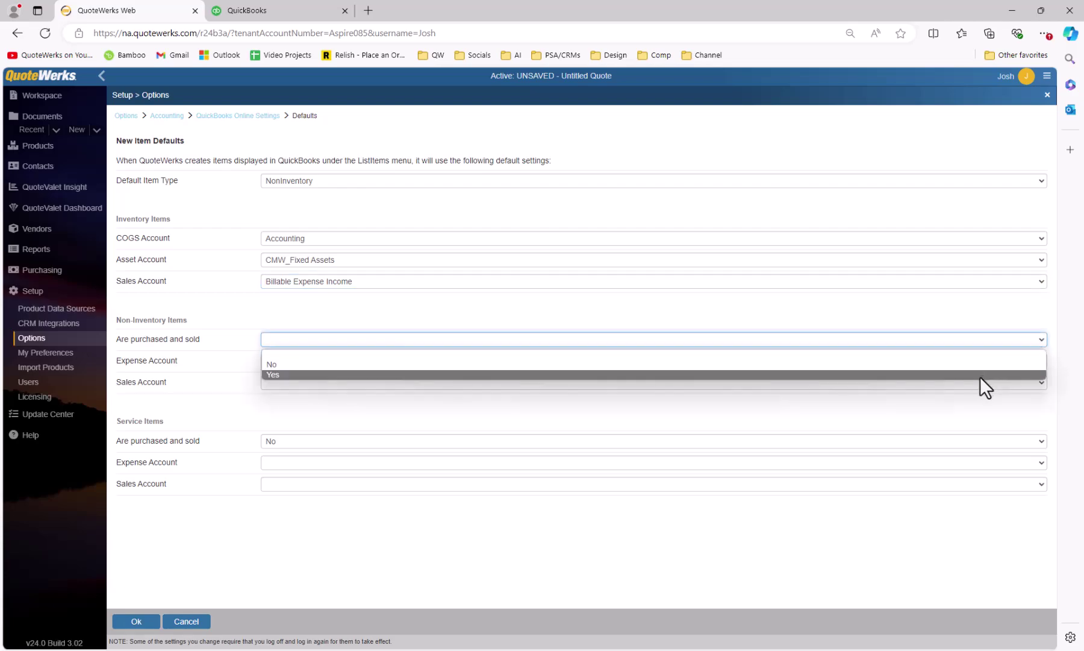
left_click(981, 375)
left_click(1042, 362)
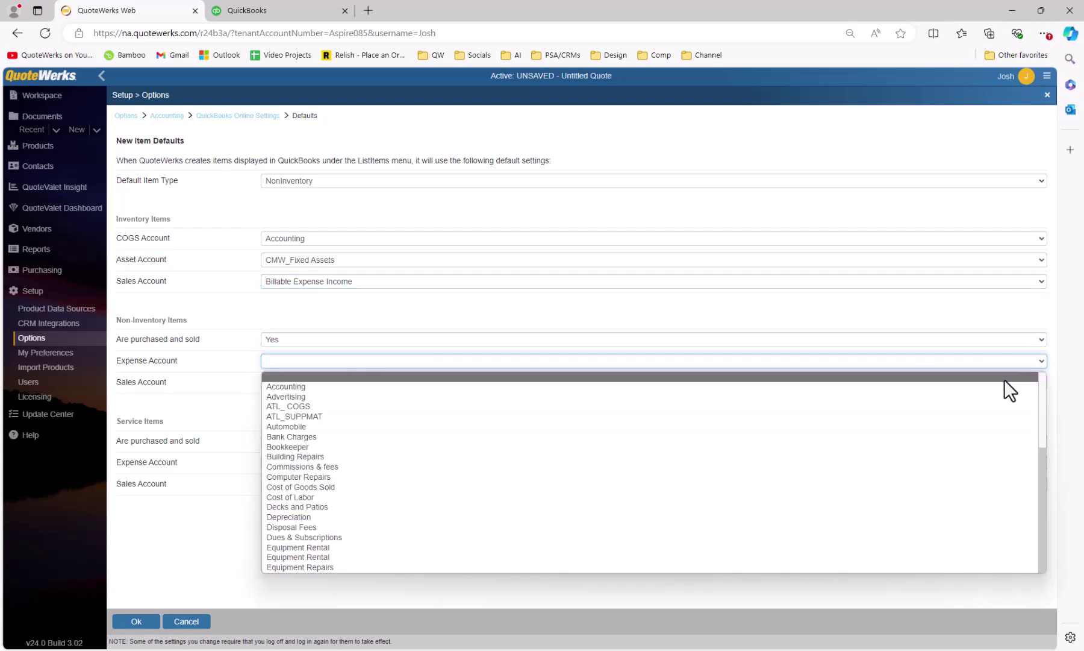
left_click(978, 387)
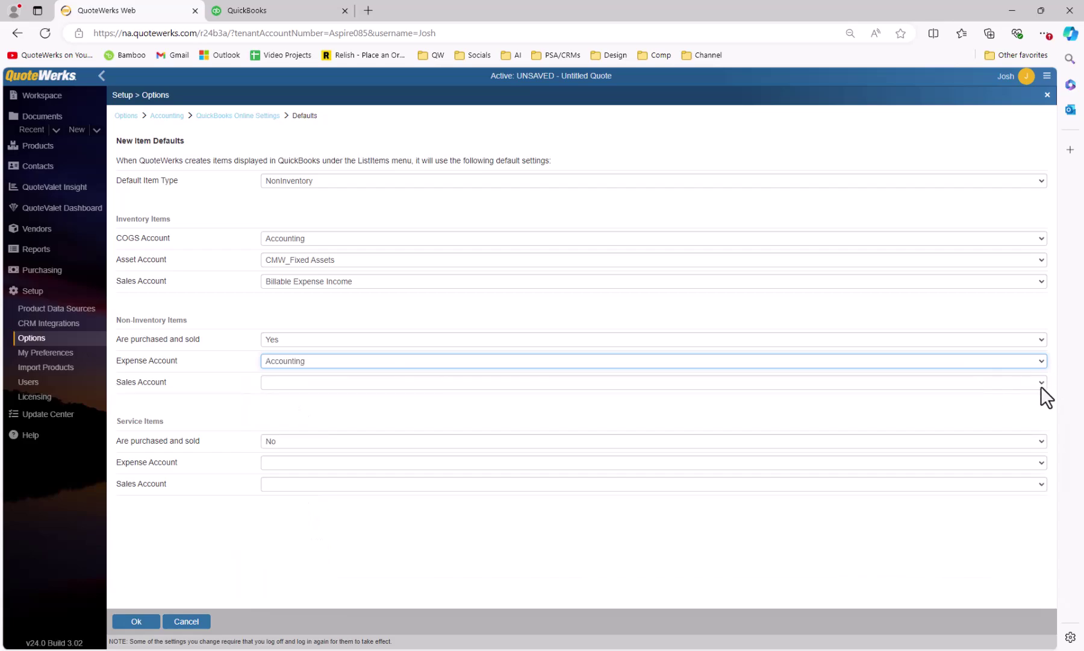
left_click(1041, 384)
left_click(948, 407)
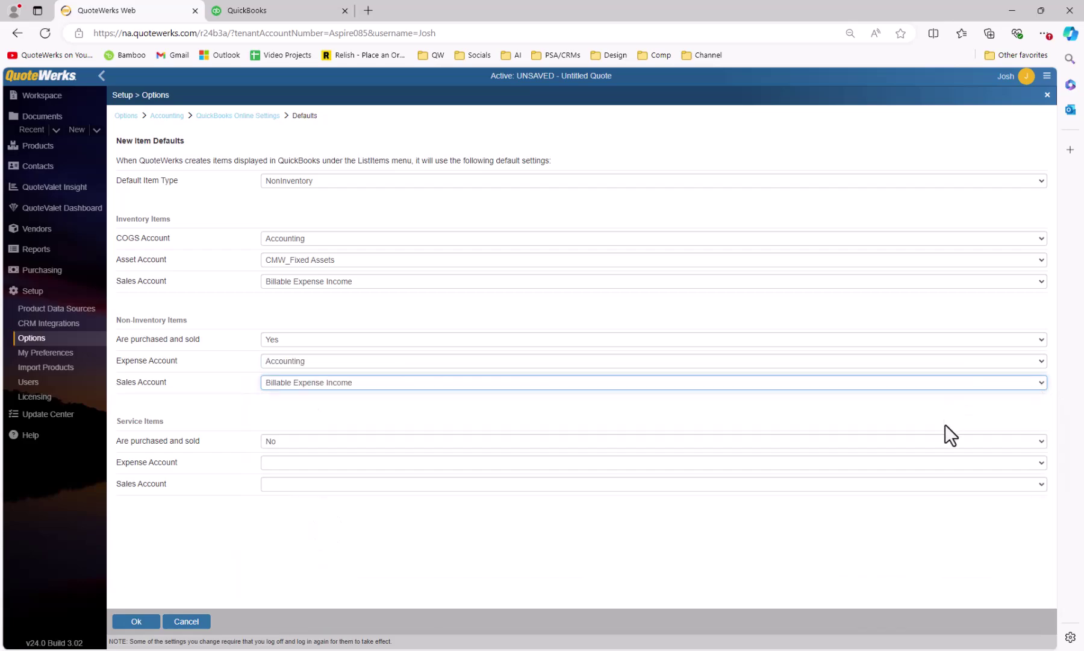
Step: Mark service items purchased and sold, with expense Computer Repairs and sales Refunds-Allowances, then save
left_click(1042, 443)
left_click(1000, 465)
left_click(1037, 463)
scroll(994, 416, "down", 1)
left_click(952, 342)
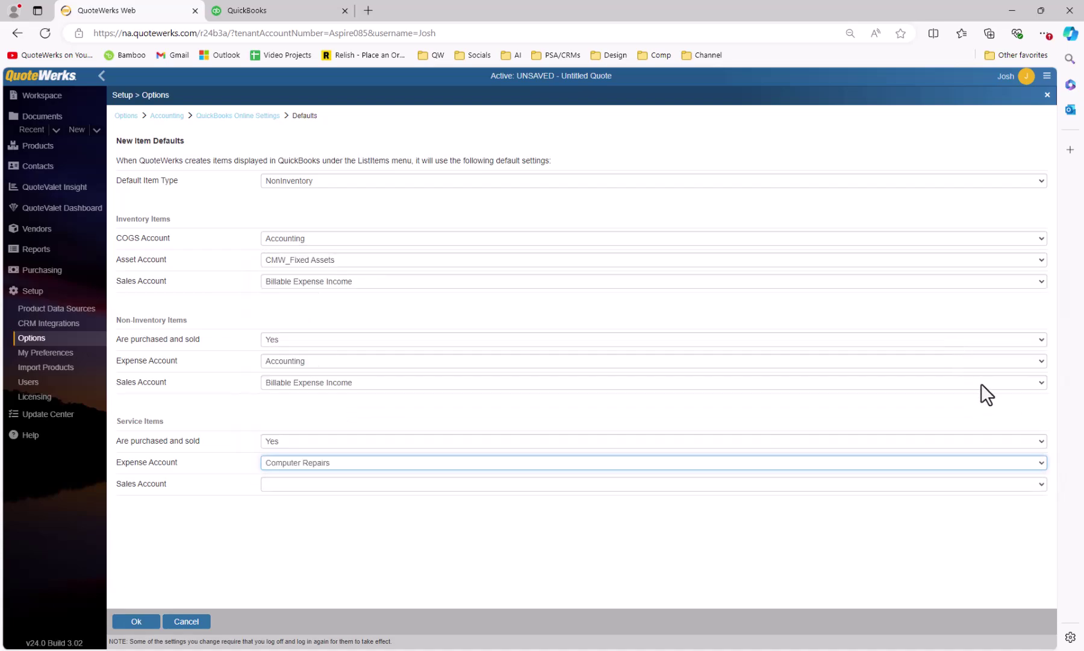
left_click(1041, 485)
scroll(964, 458, "down", 1)
left_click(913, 425)
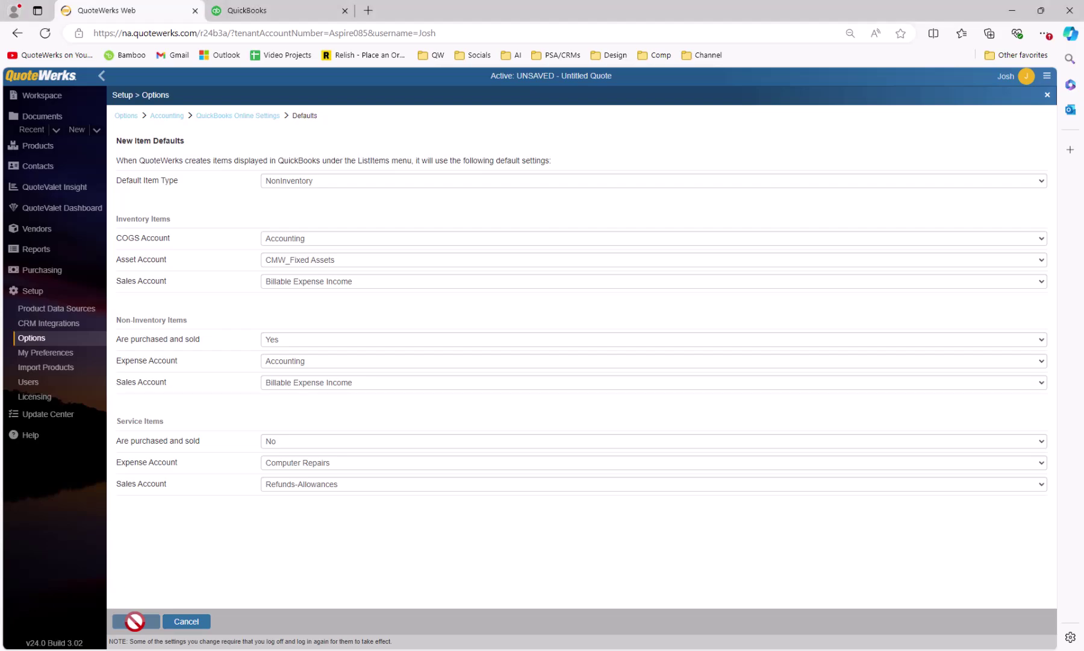
left_click(254, 118)
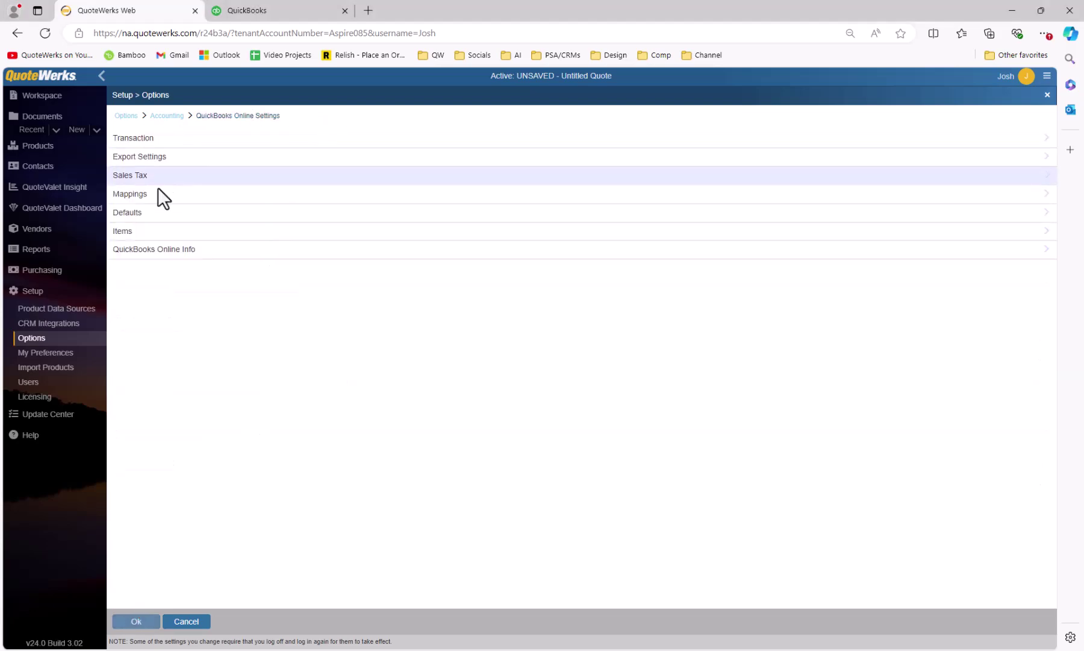
left_click(124, 233)
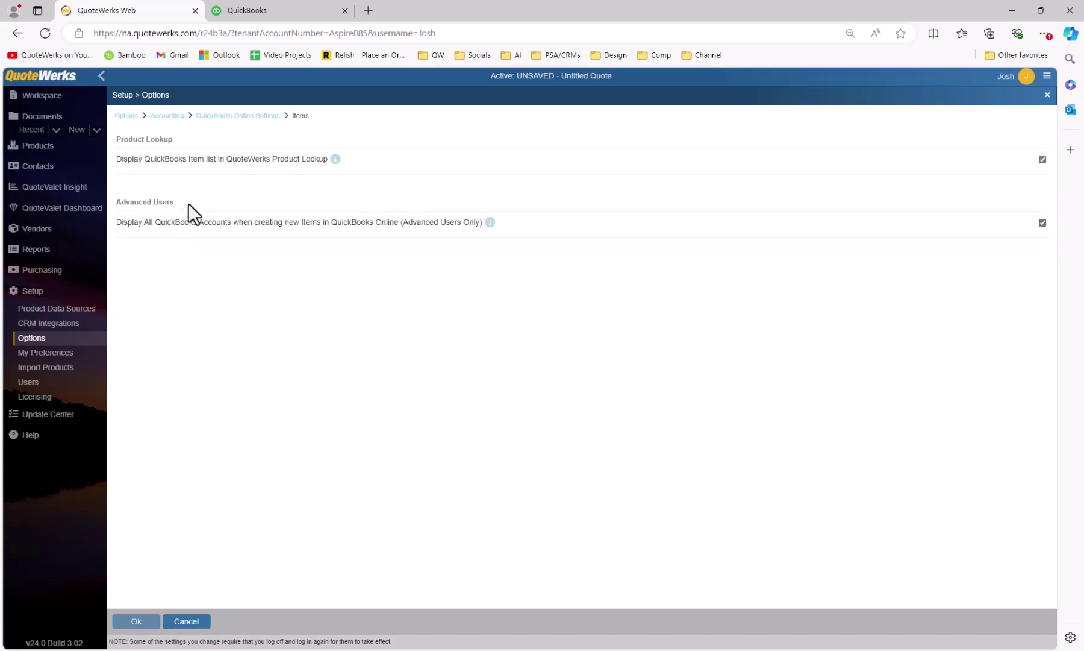
mouse_move(335, 160)
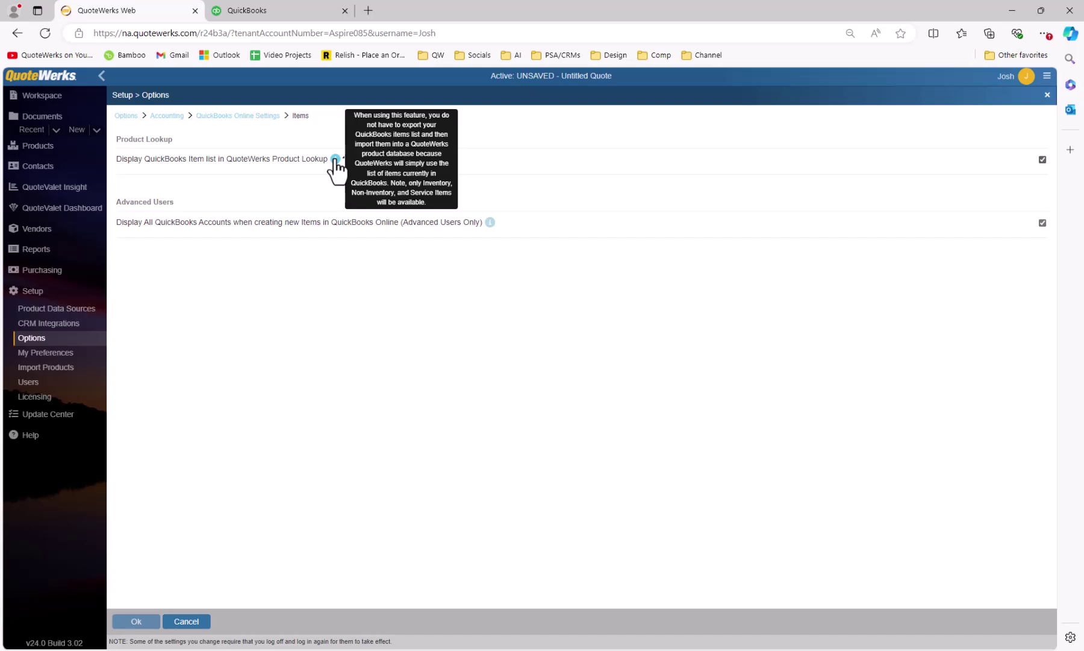
mouse_move(491, 226)
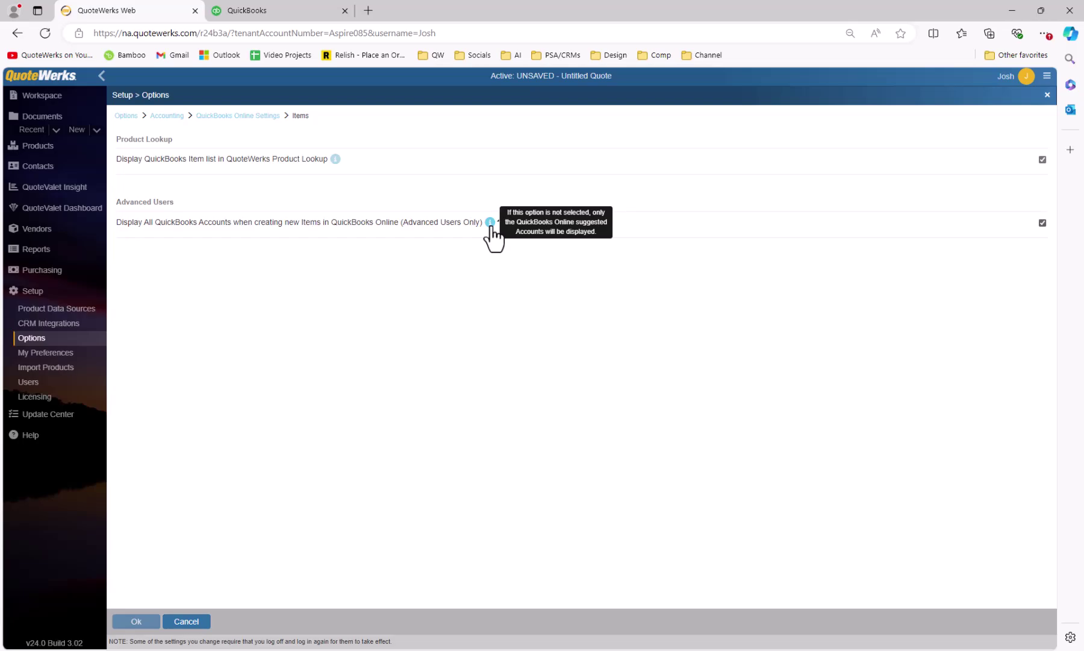
left_click(247, 117)
Step: Copy the QuickBooks Online company info to the clipboard and return to the settings list
left_click(171, 251)
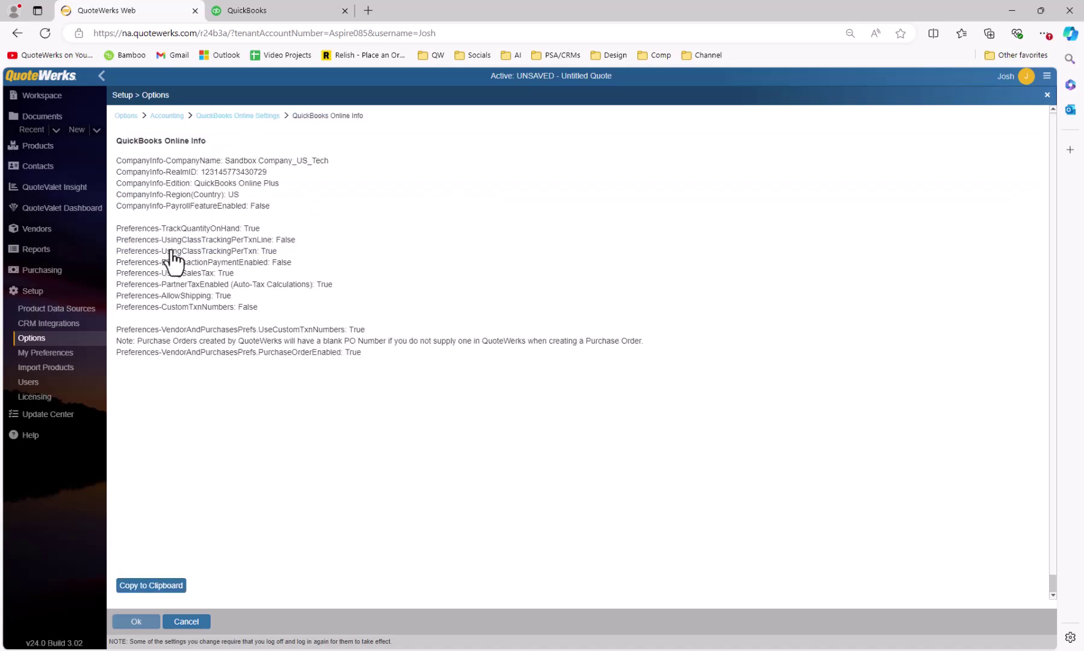
left_click(172, 591)
left_click(243, 116)
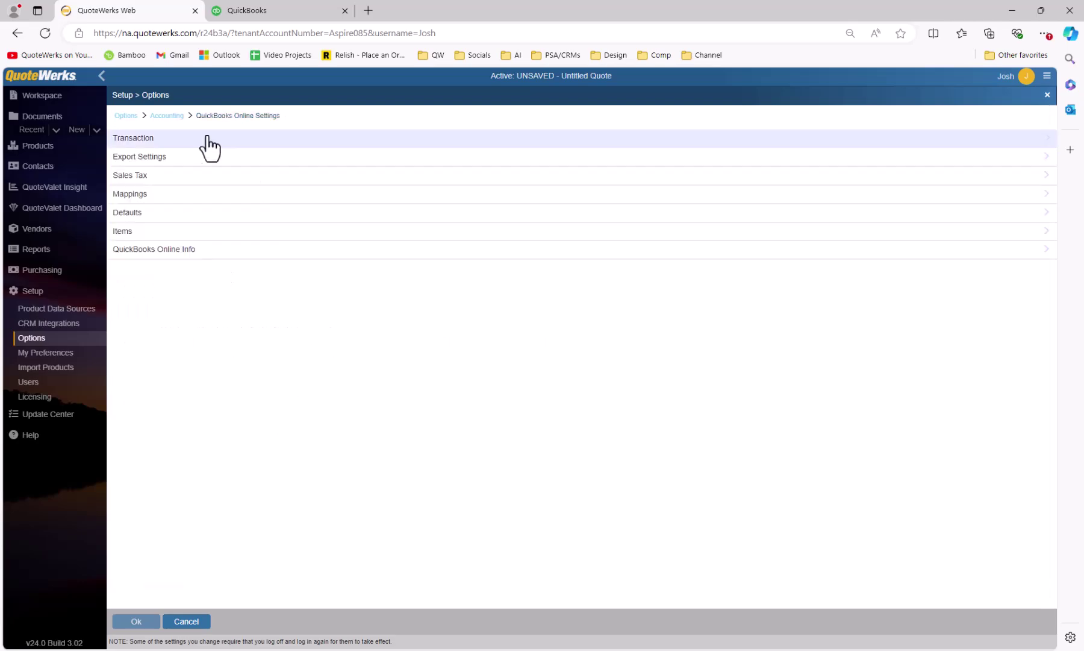
Step: Review the Transaction settings, then create a new blank quote document
left_click(155, 144)
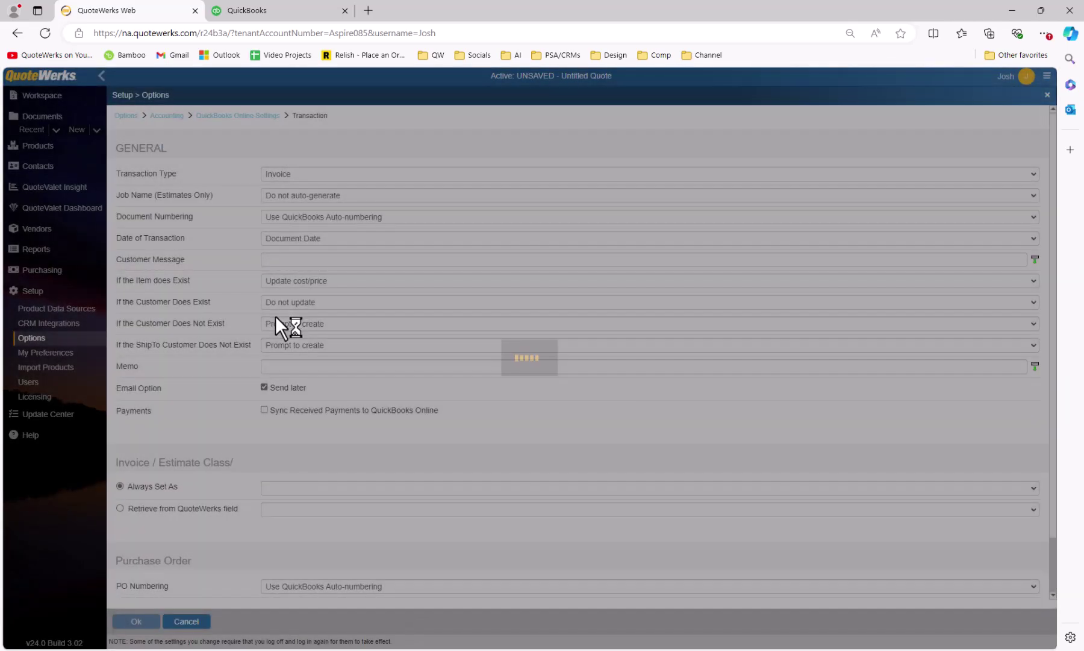
scroll(275, 319, "down", 2)
scroll(275, 319, "up", 2)
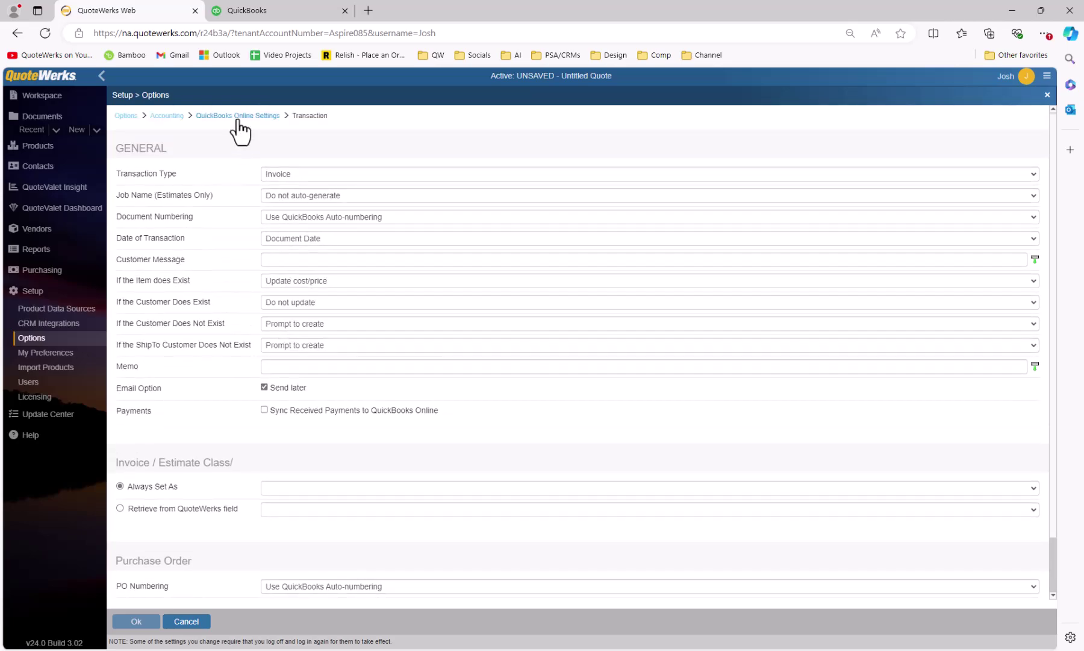
left_click(240, 117)
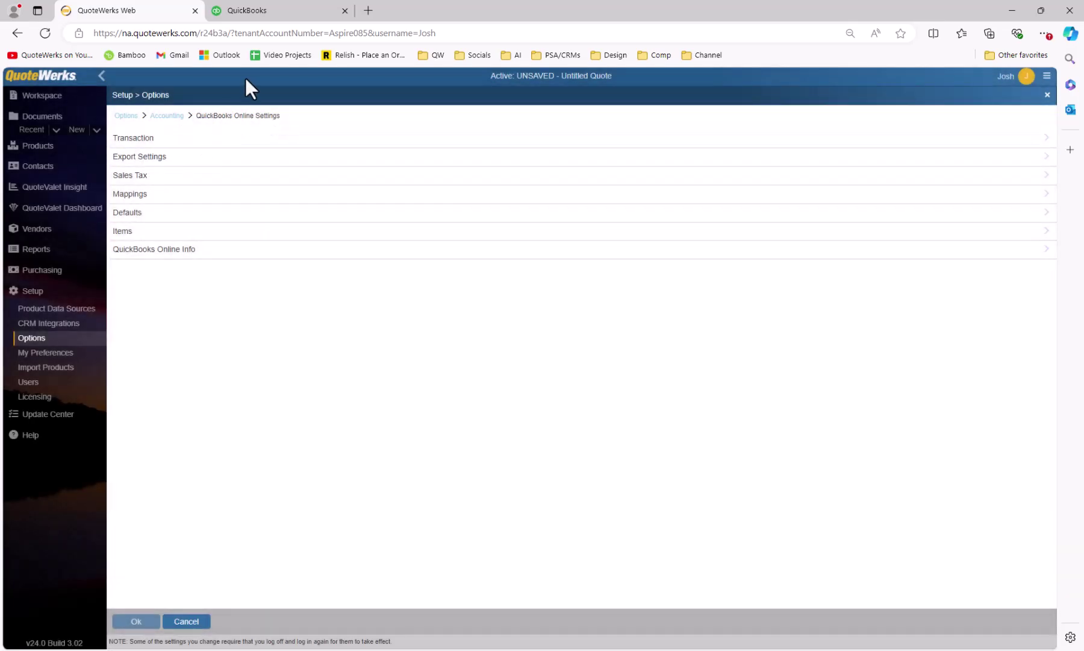
left_click(81, 131)
left_click(86, 135)
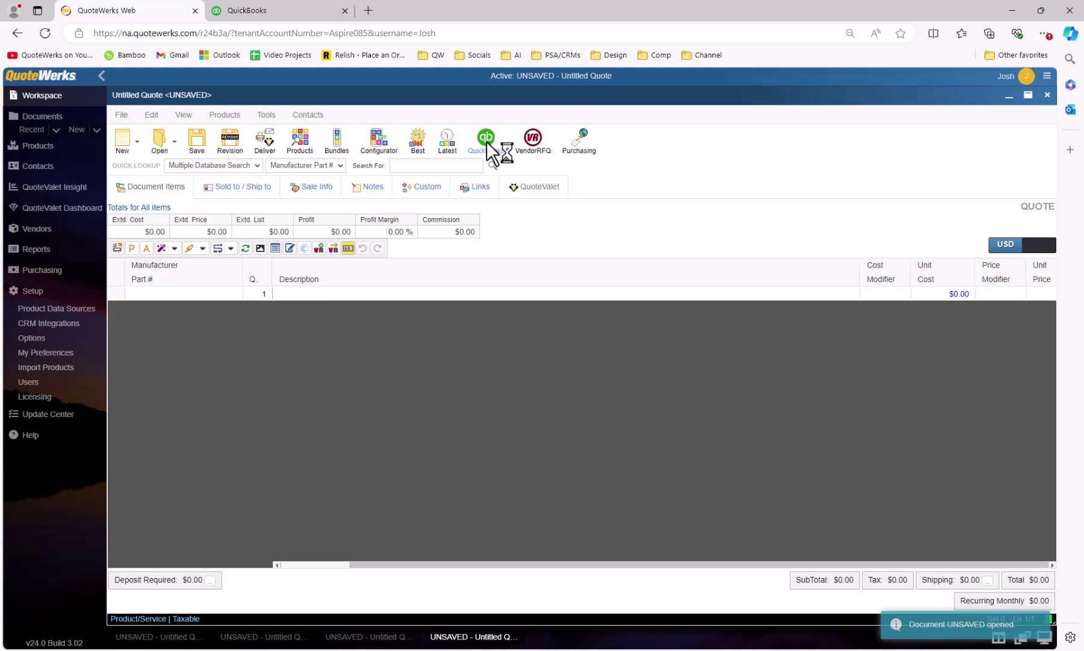
Step: Export all three open orders to QuickBooks
left_click(486, 144)
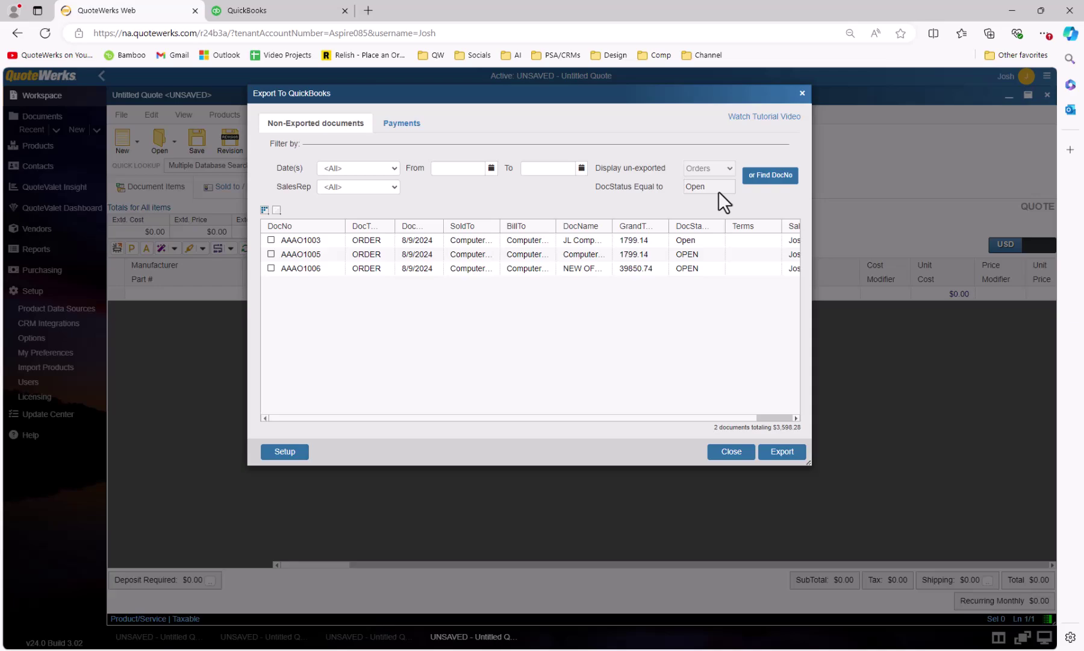
left_click(271, 240)
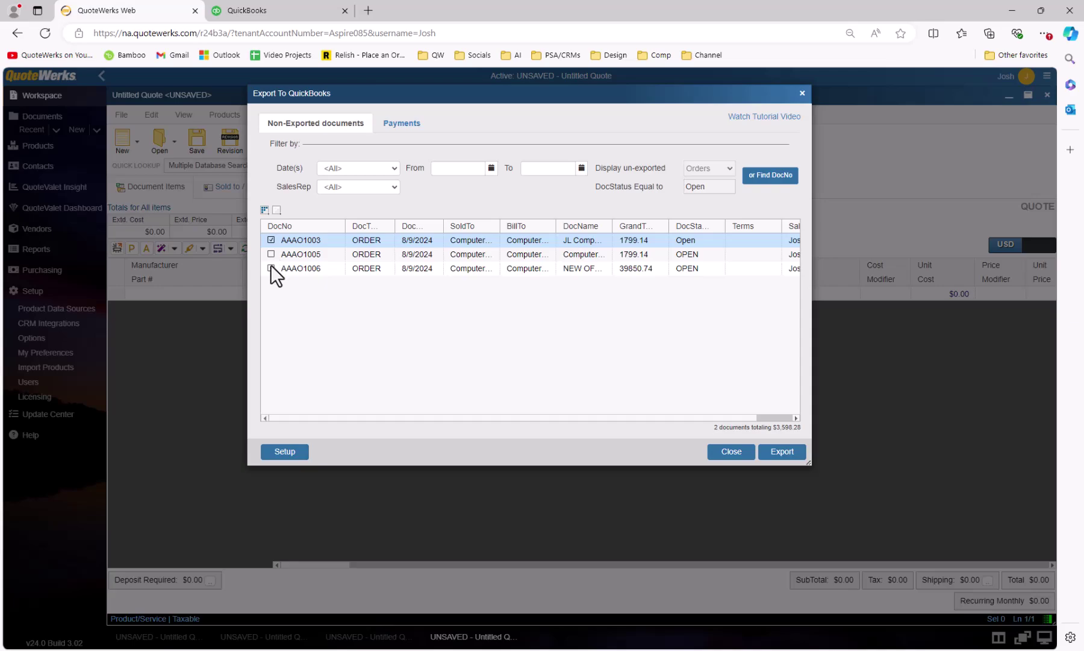
left_click(270, 266, "shift")
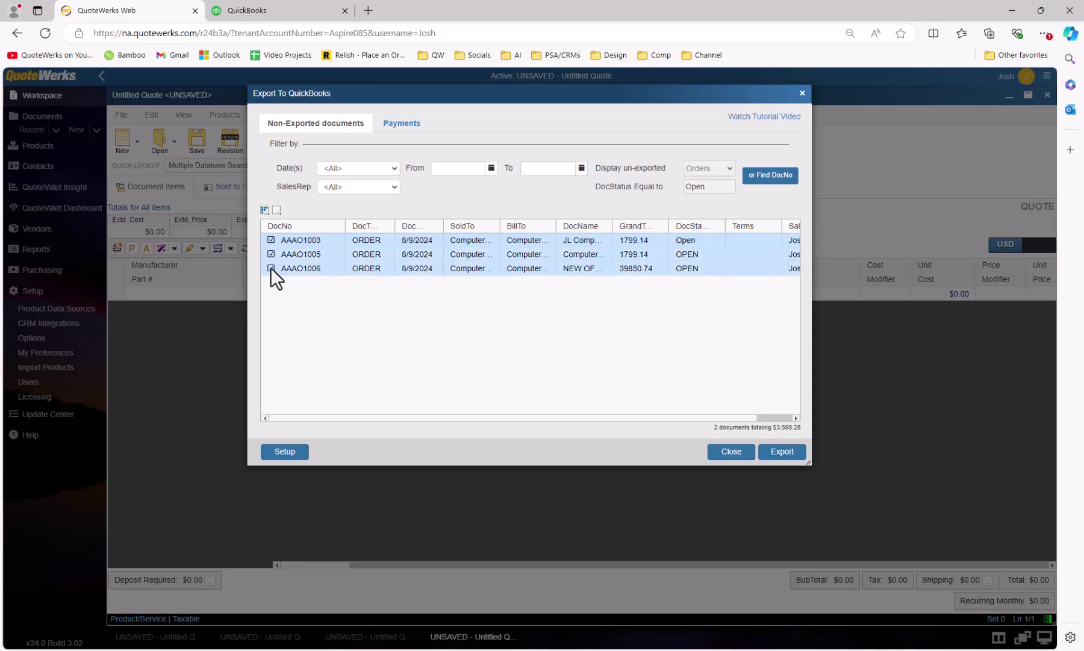
left_click(782, 453)
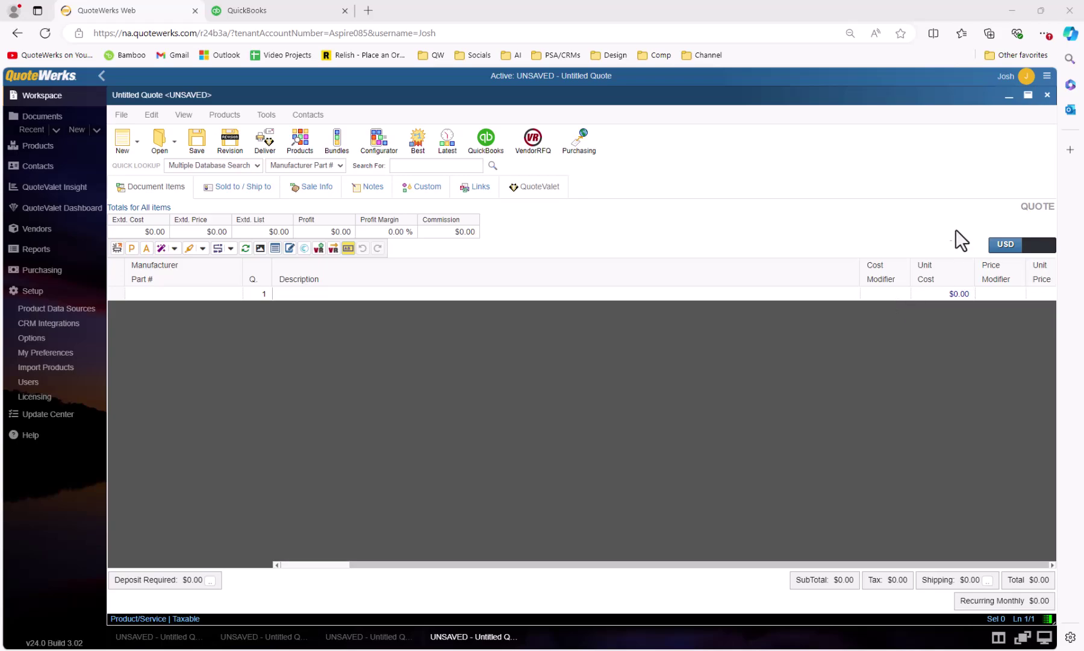
Step: Log out of QuoteWerks Web and confirm
left_click(1045, 83)
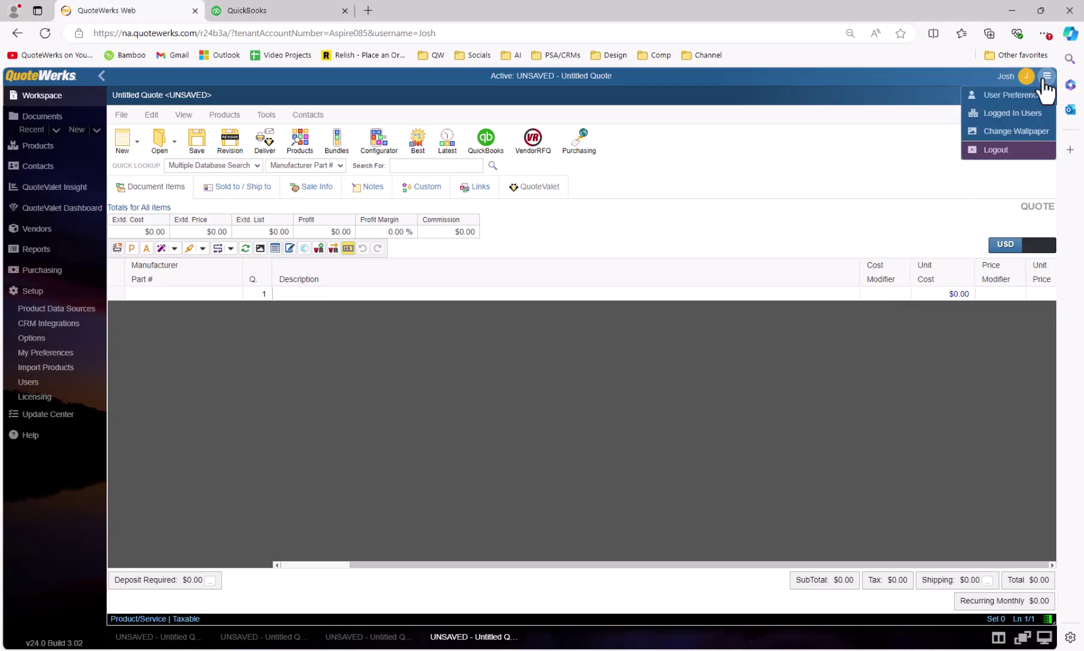
left_click(1028, 151)
left_click(511, 155)
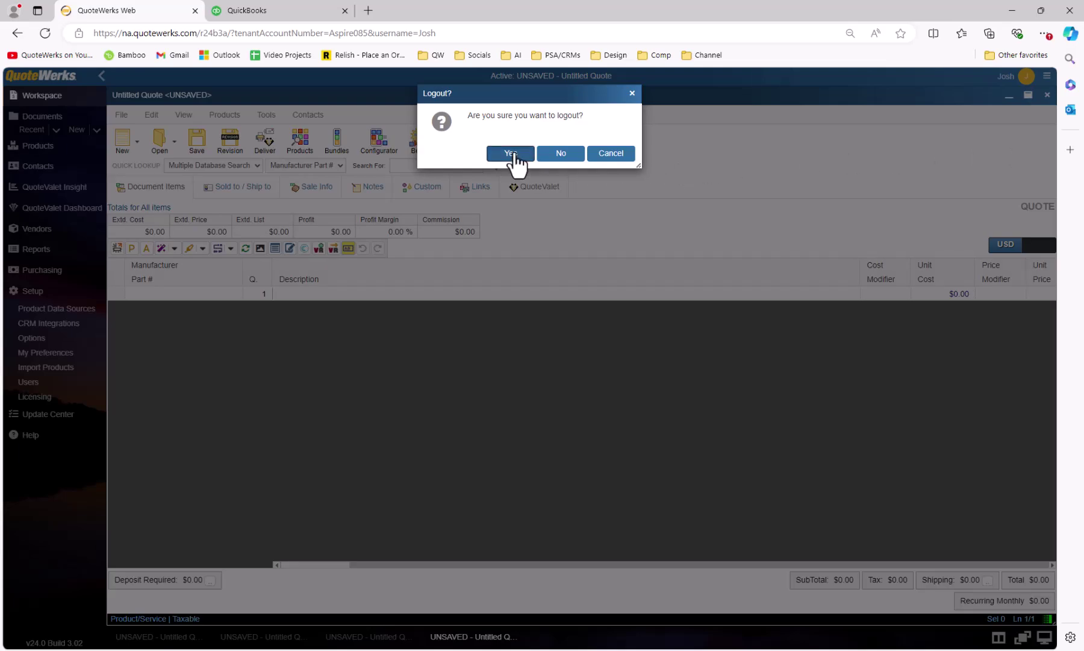